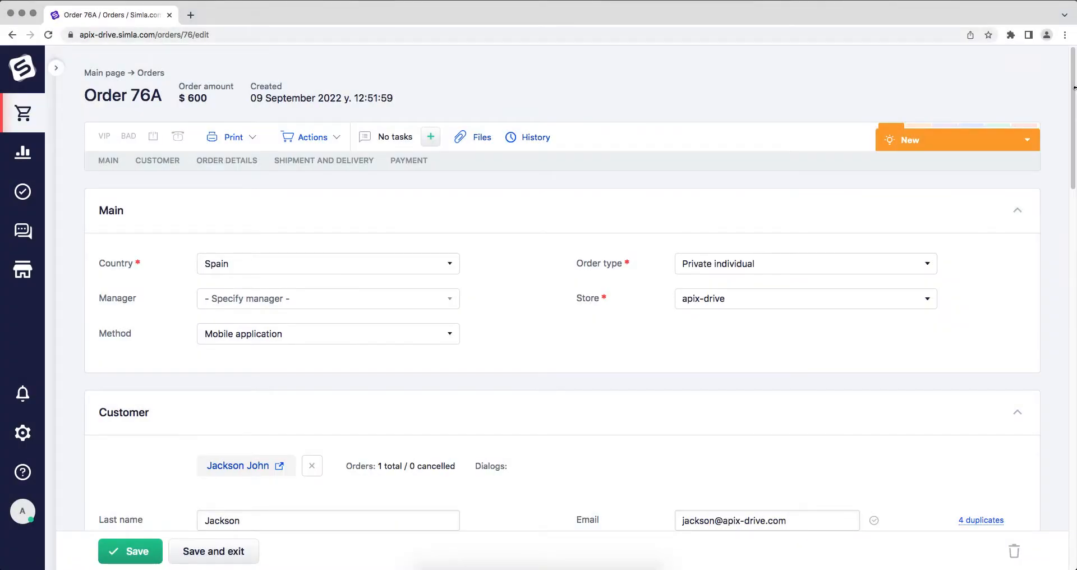
left_click_drag(1073, 87, 1073, 166)
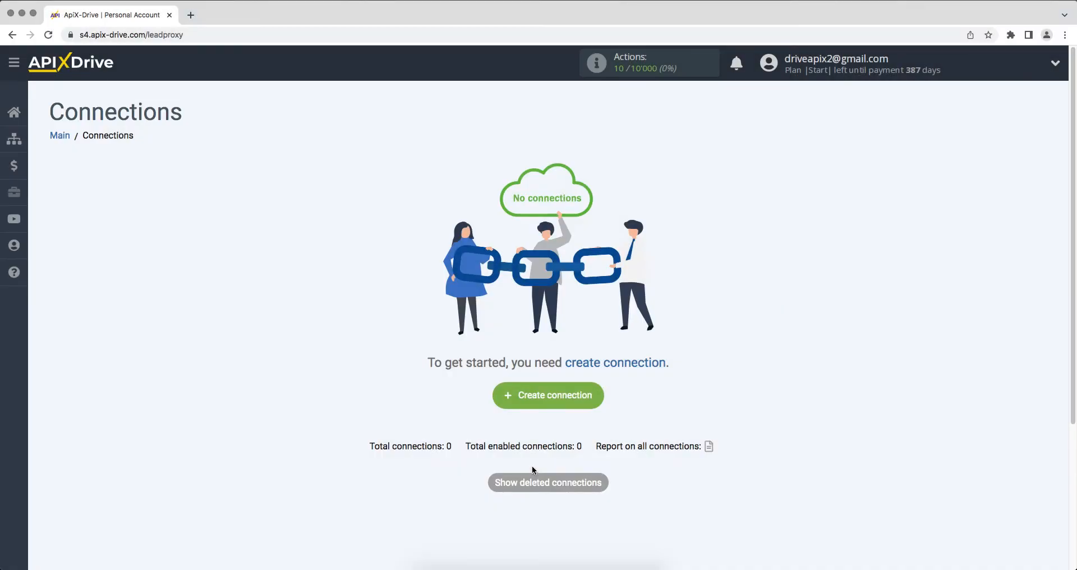
- Create a new connection and choose Hubspot as the data source system
left_click(511, 404)
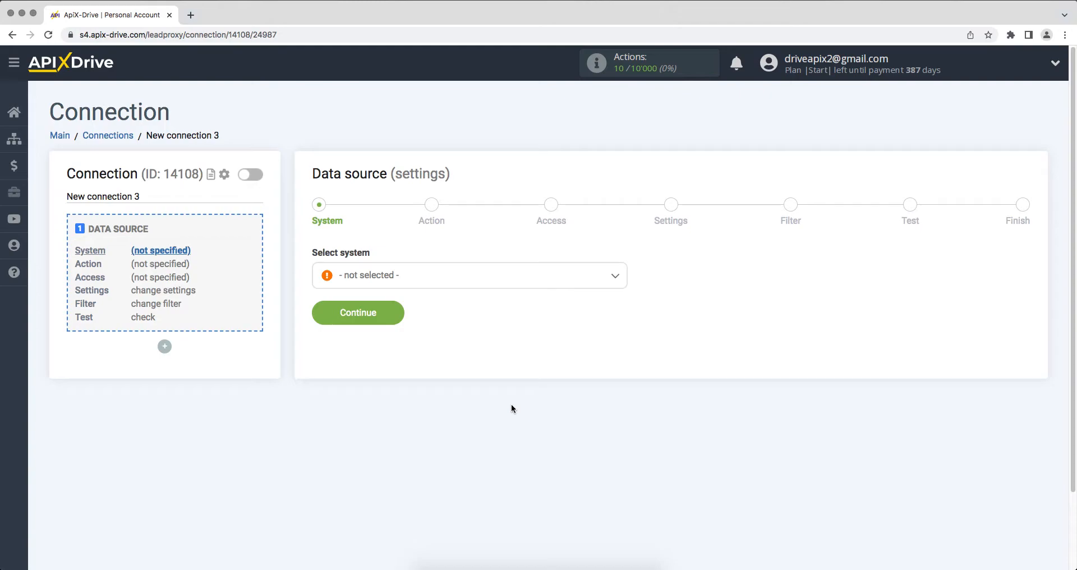
left_click(505, 275)
left_click_drag(620, 297, 629, 358)
left_click(373, 339)
left_click(325, 317)
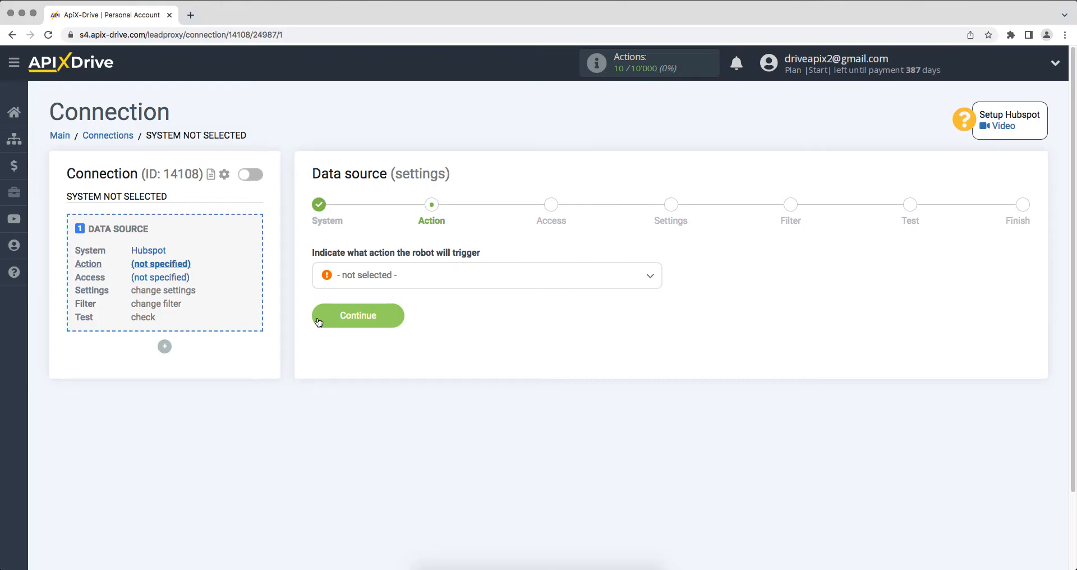
- Set the data source action to Get CONTACTS (new) and continue to the access stage
left_click(350, 284)
left_click(353, 345)
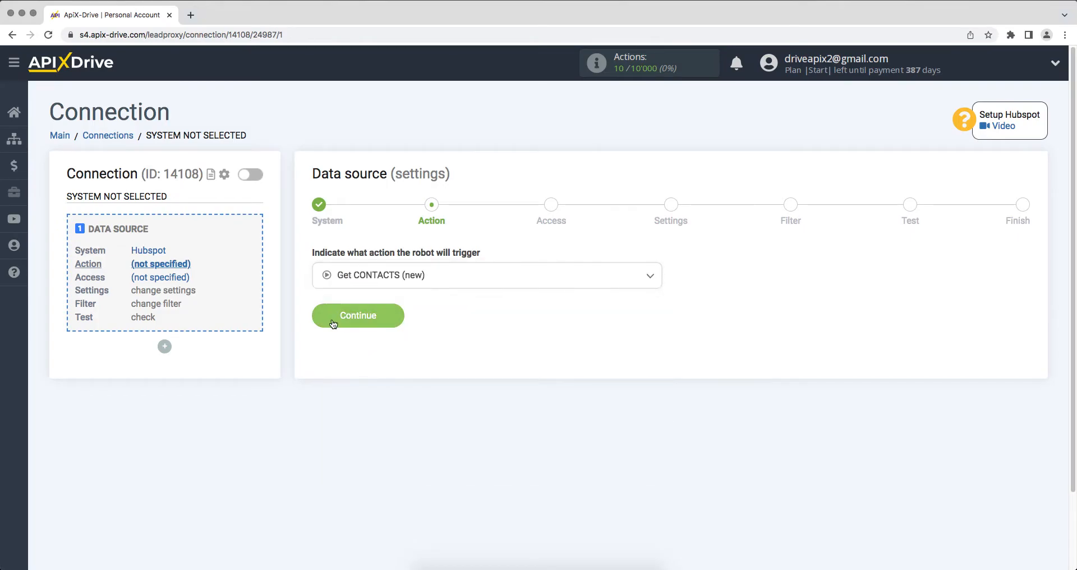
left_click(333, 323)
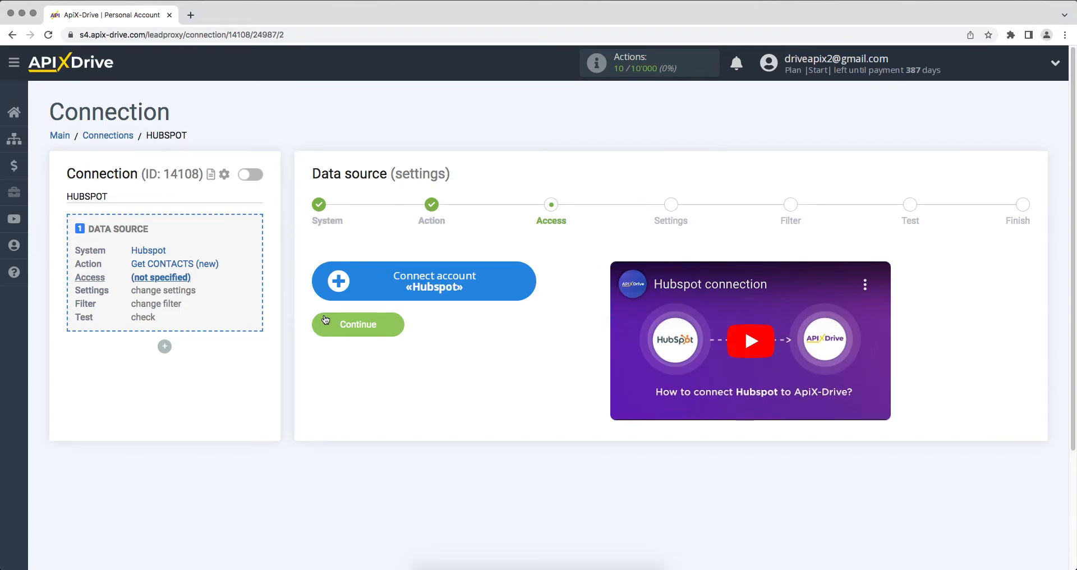
- Start connecting a Hubspot account and log in to HubSpot with the account e-mail and password
left_click(330, 292)
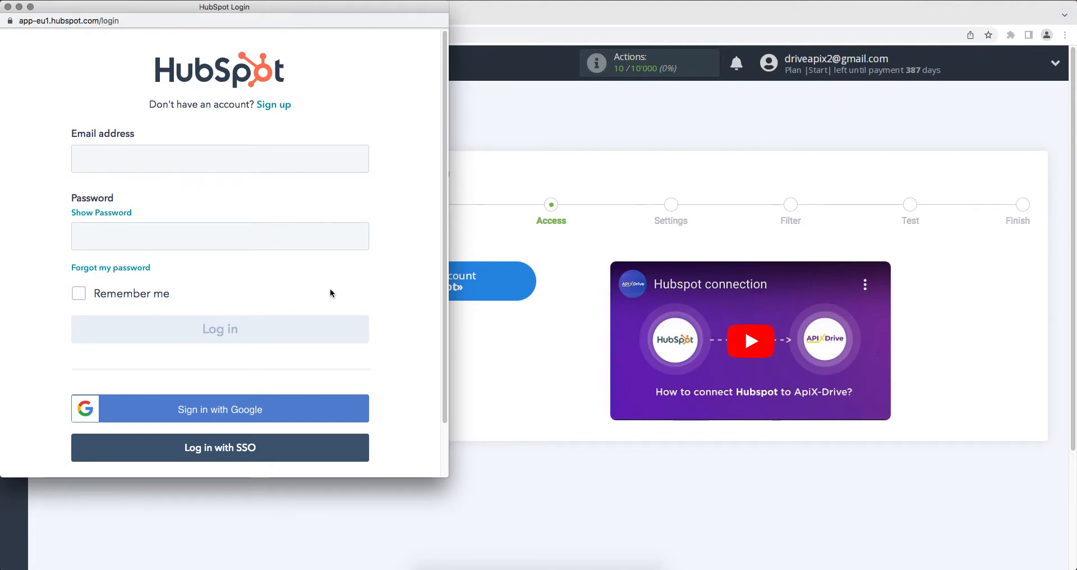
left_click(253, 160)
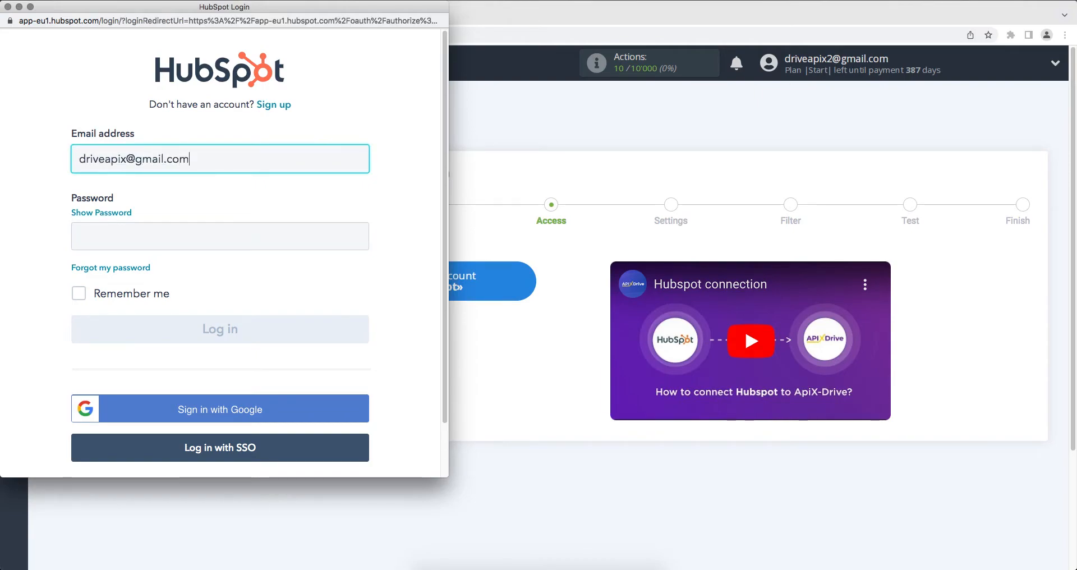
left_click(286, 230)
type("***")
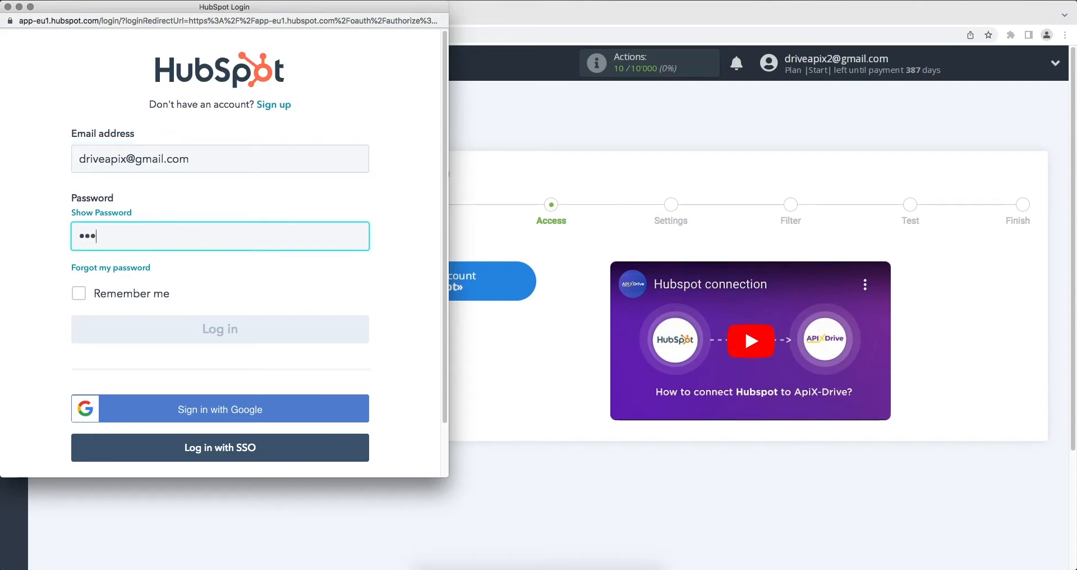
type("*****")
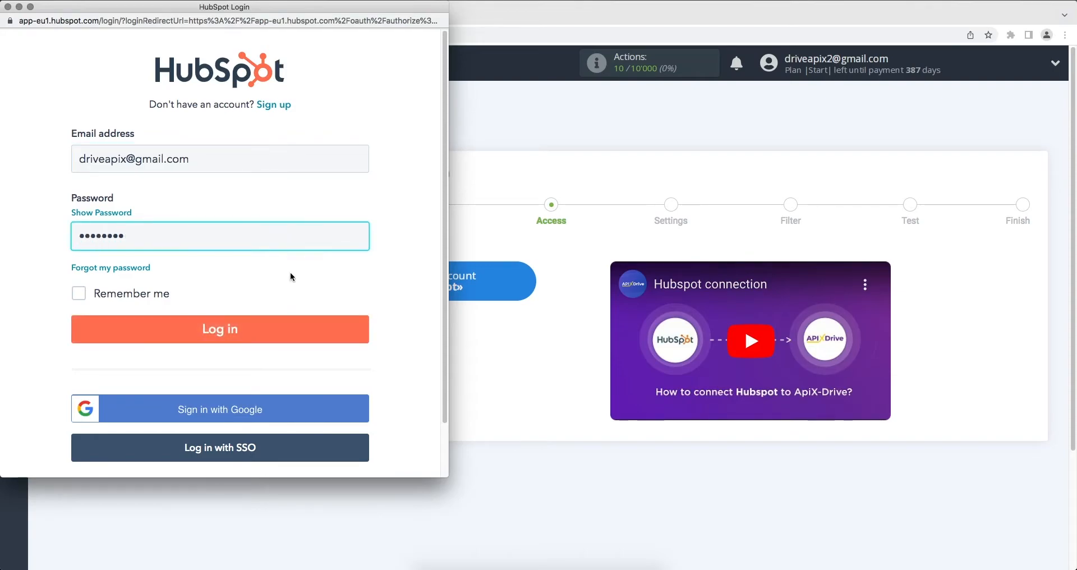
left_click(291, 329)
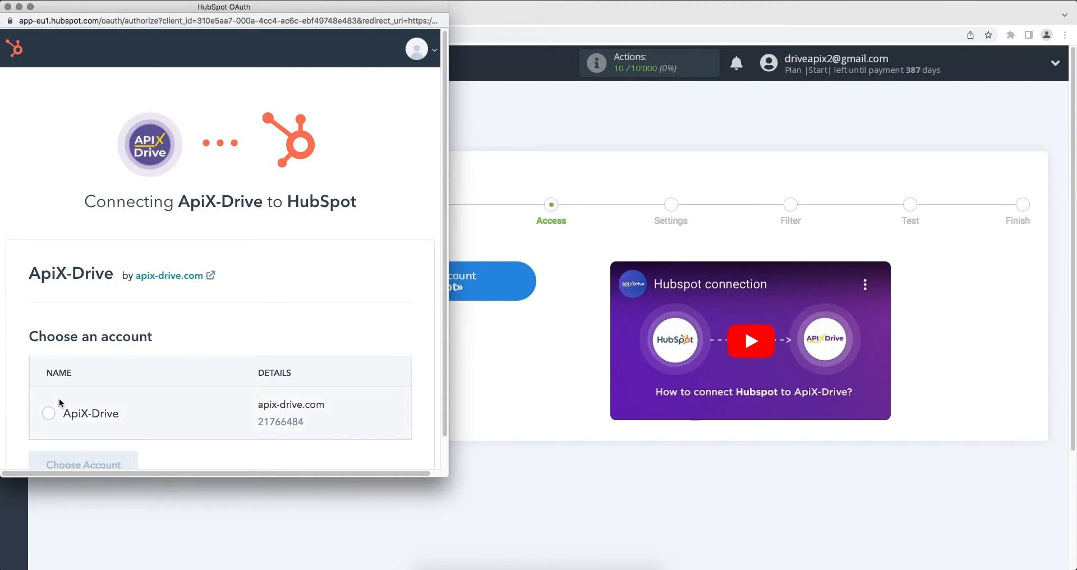
- Choose the ApiX-Drive account in HubSpot and authorize the app's requested access to it
left_click(49, 414)
scroll(49, 415, "down", 1)
left_click(49, 428)
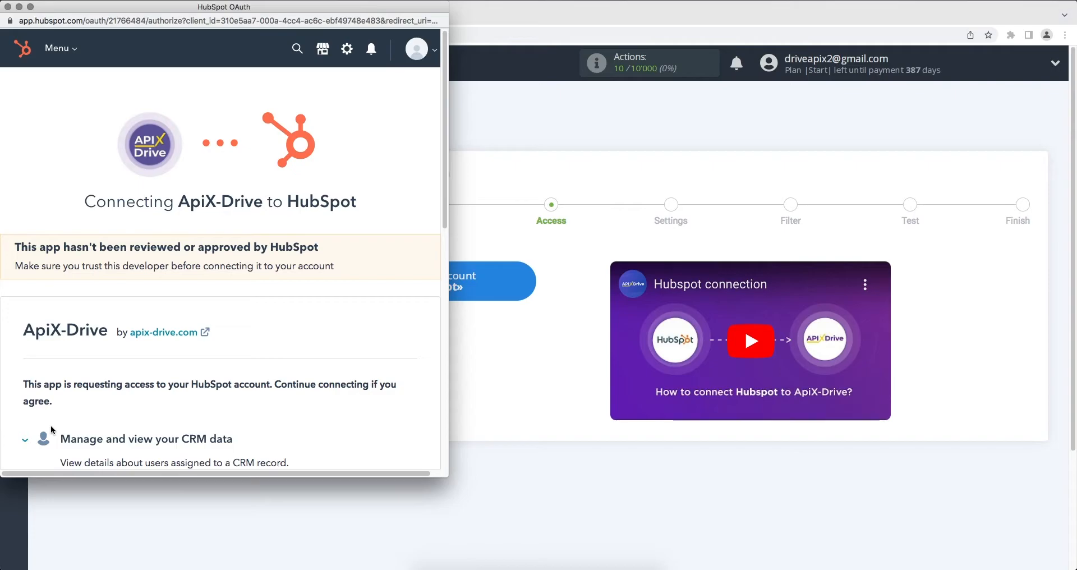
scroll(51, 428, "down", 10)
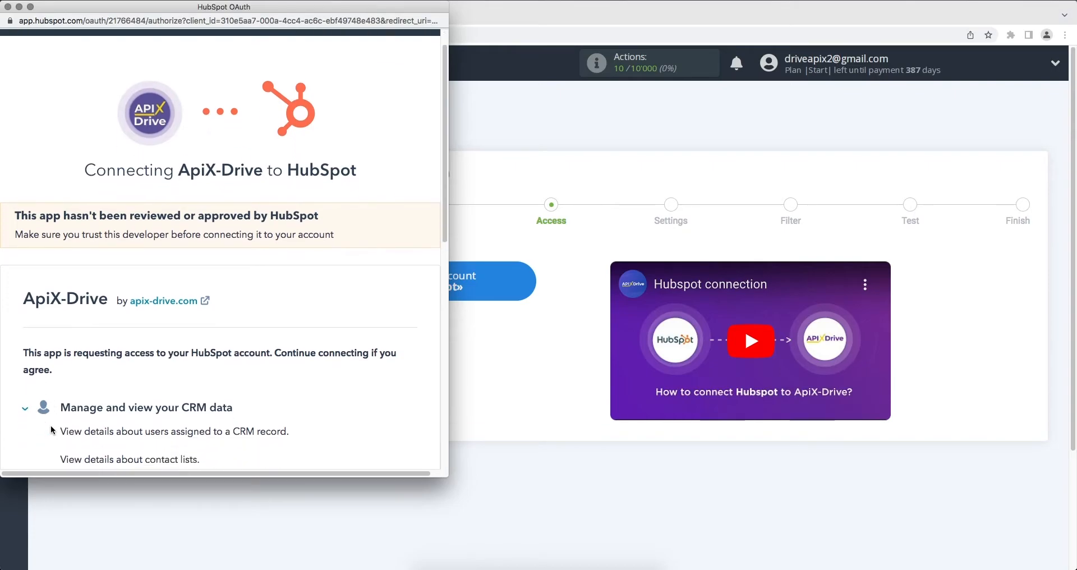
scroll(51, 426, "down", 4)
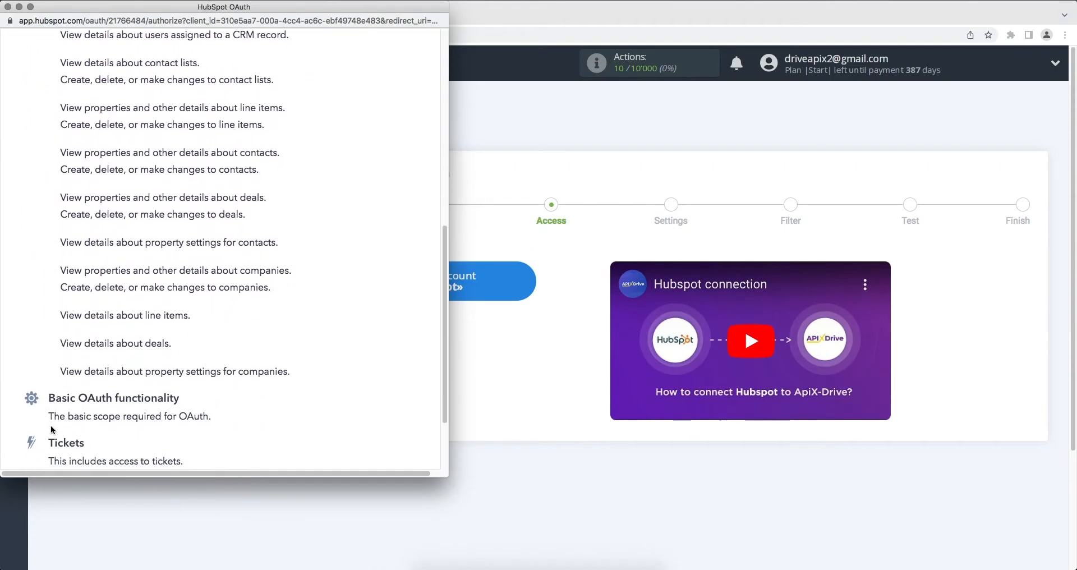
left_click(62, 459)
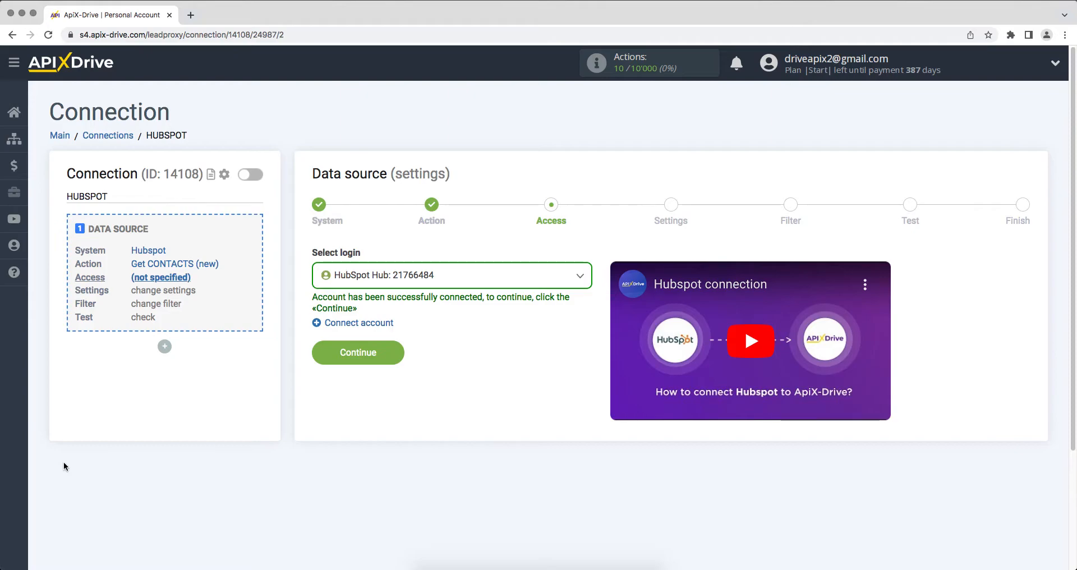
- Select the connected HubSpot login for the data source and continue without extra settings or filter conditions
left_click(341, 272)
left_click(356, 362)
left_click(324, 356)
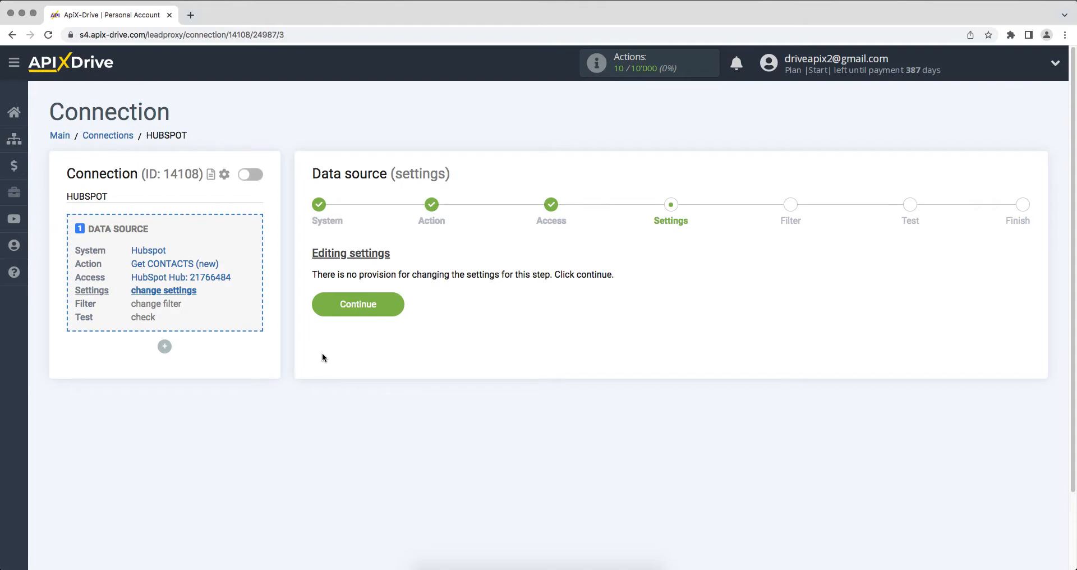
left_click(321, 312)
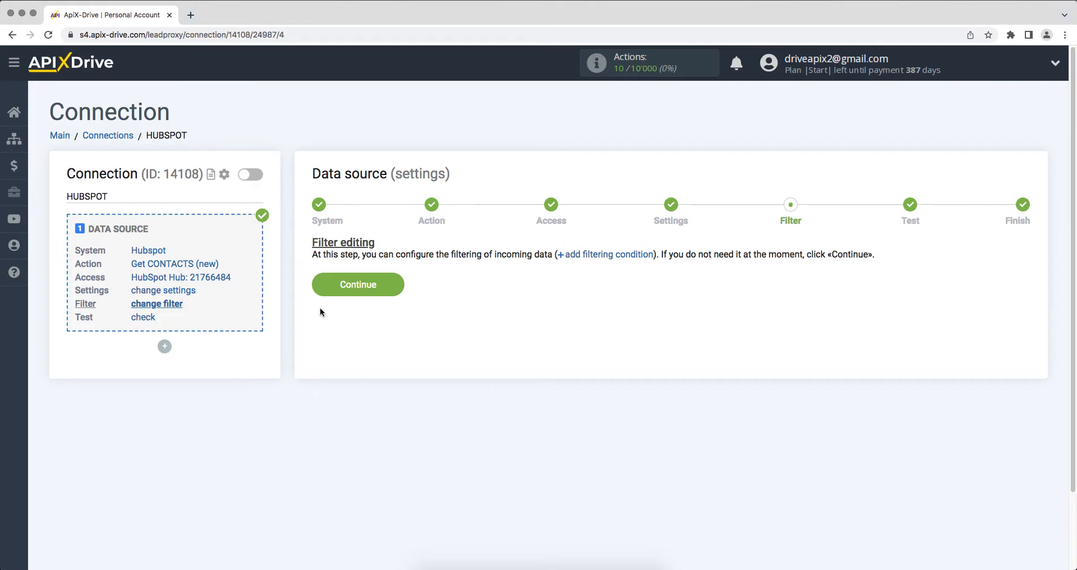
left_click(323, 287)
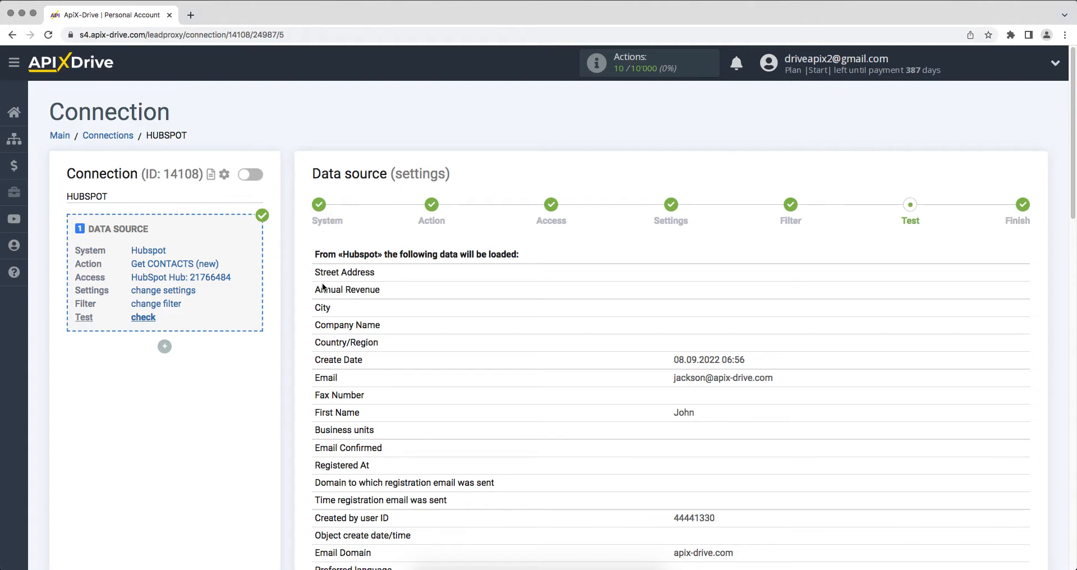
- Review the test contact data loaded from Hubspot and accept it to finish the data source setup
scroll(323, 287, "down", 12)
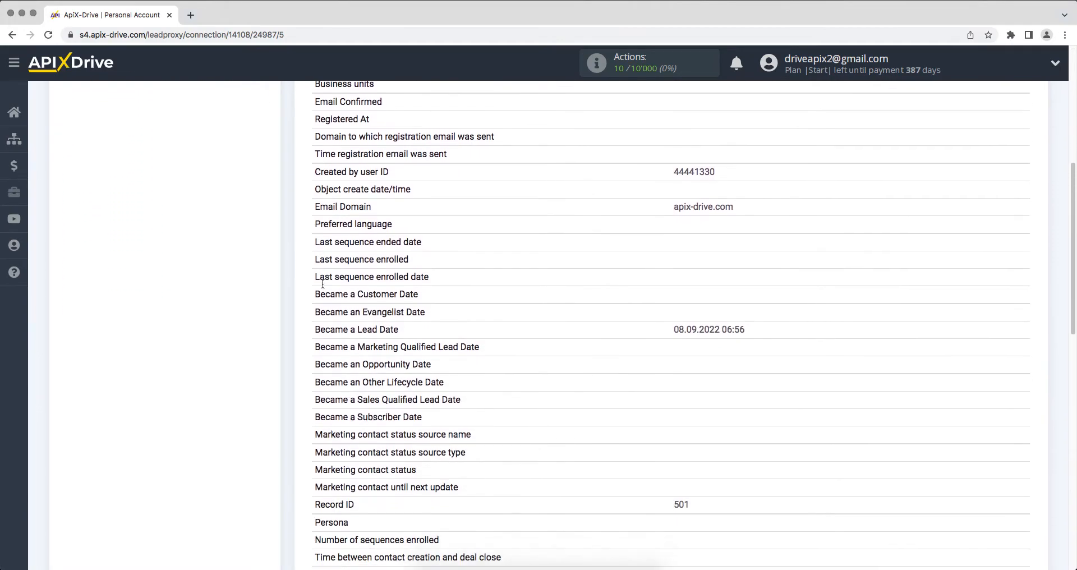
scroll(324, 283, "down", 3)
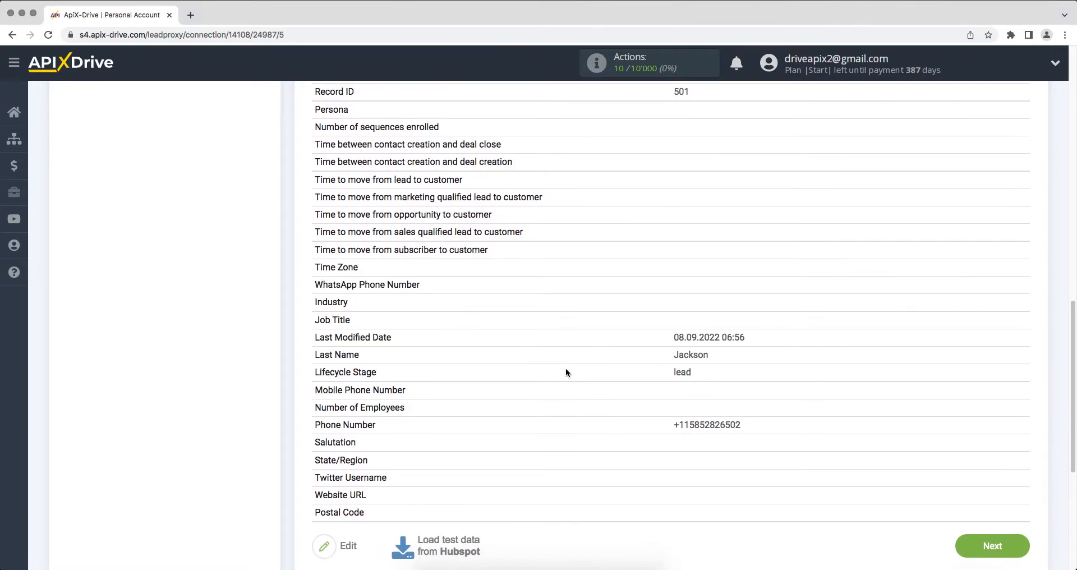
left_click(996, 547)
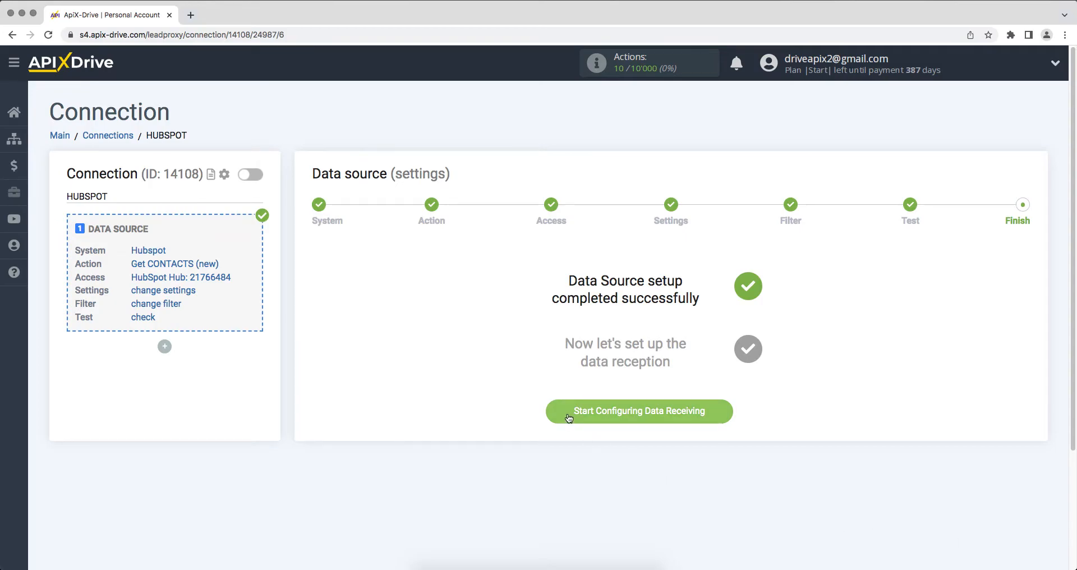
- Start configuring data receiving and choose Simla as the data destination system
left_click(567, 416)
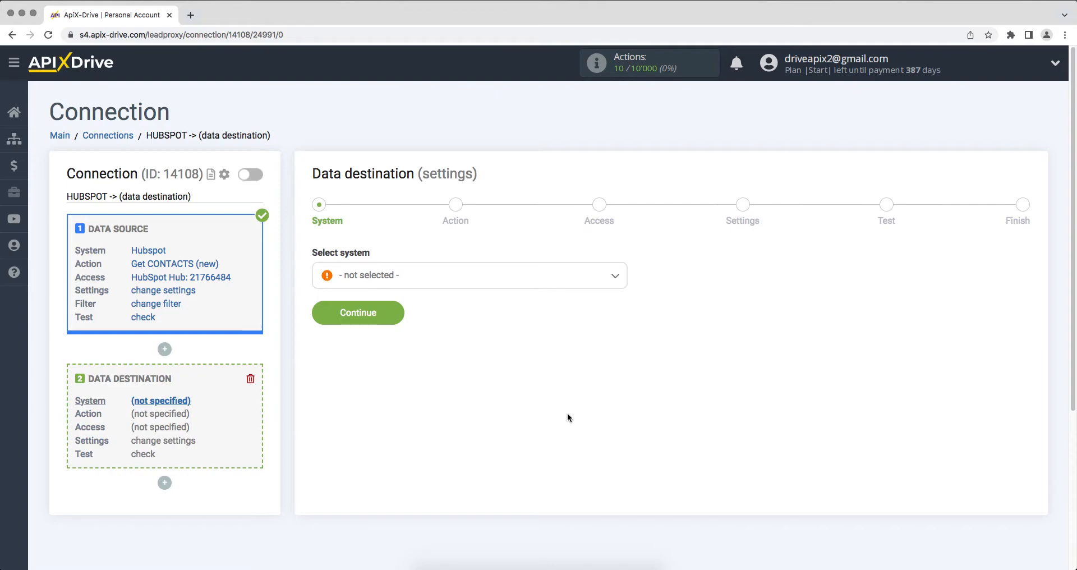
left_click(553, 286)
left_click_drag(623, 297, 623, 422)
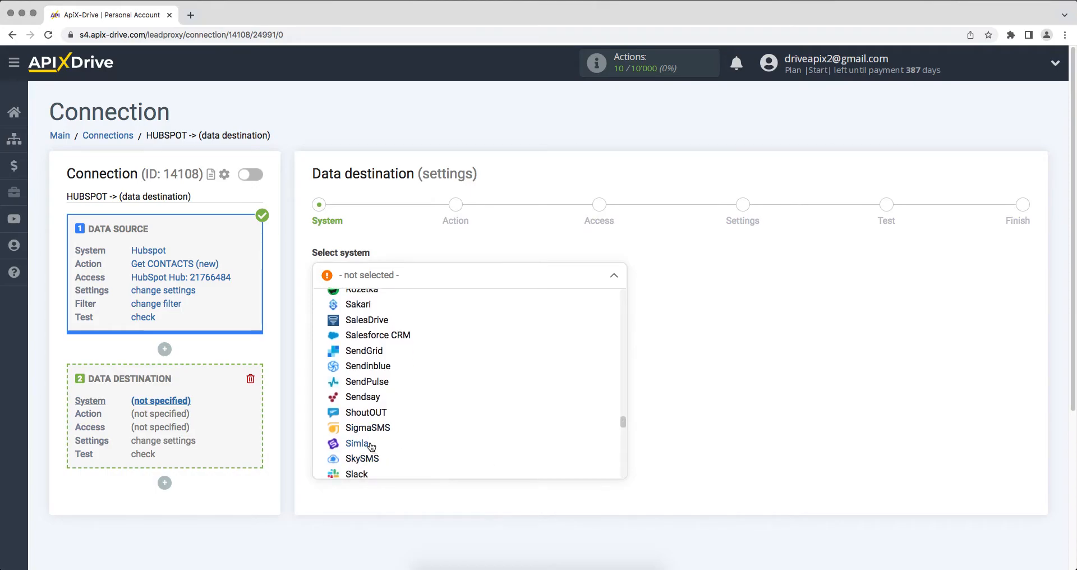
left_click(359, 444)
left_click(320, 319)
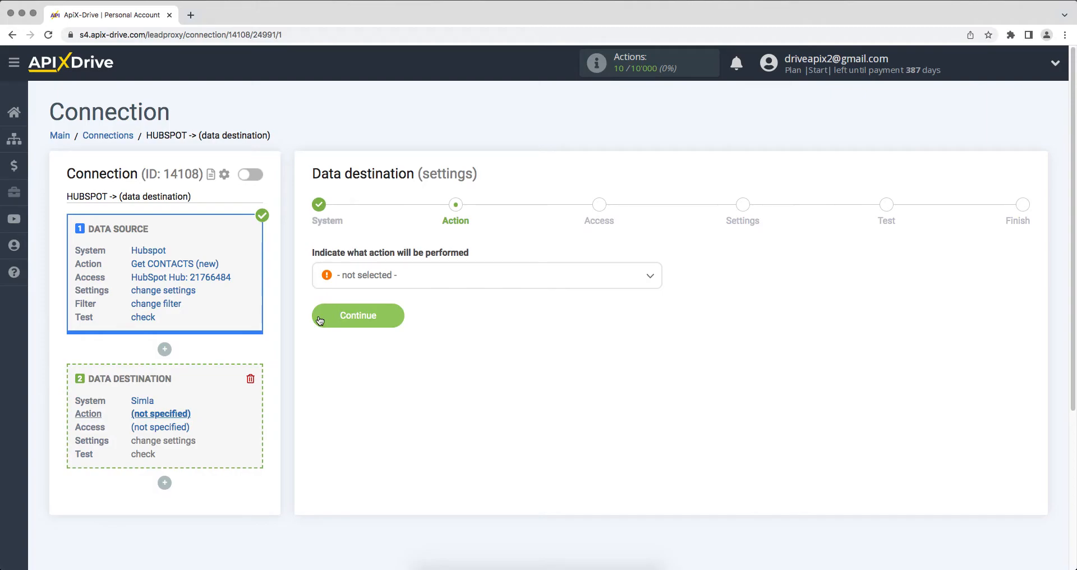
- Set the data destination action to Create ORDER and continue to the access stage
left_click(376, 275)
left_click(375, 361)
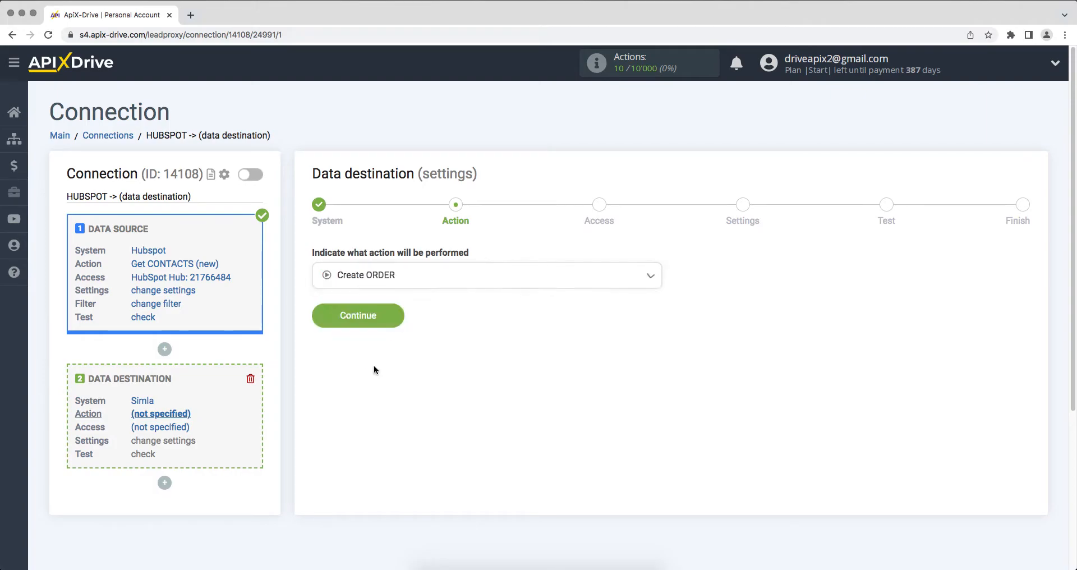
left_click(323, 319)
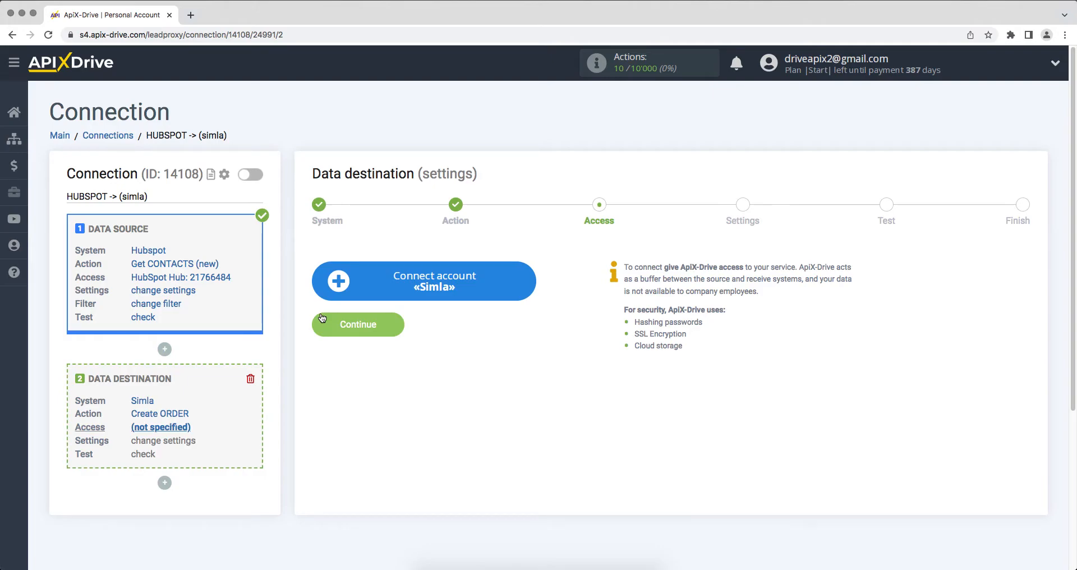
- Start connecting a Simla account and copy the domain apix-drive.simla.com from Simla's address into the API Domain field
left_click(336, 289)
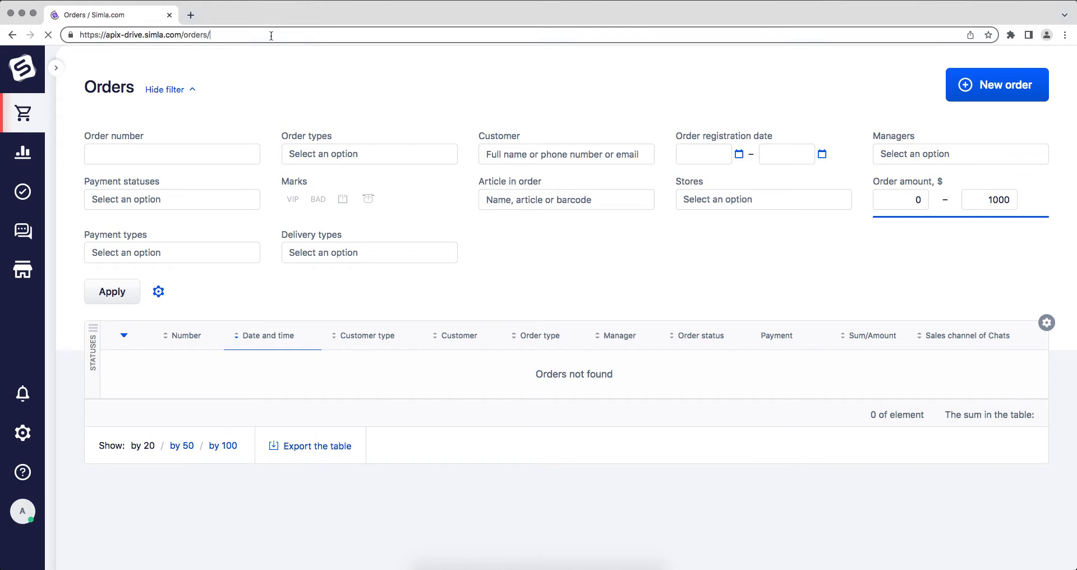
left_click_drag(181, 35, 108, 38)
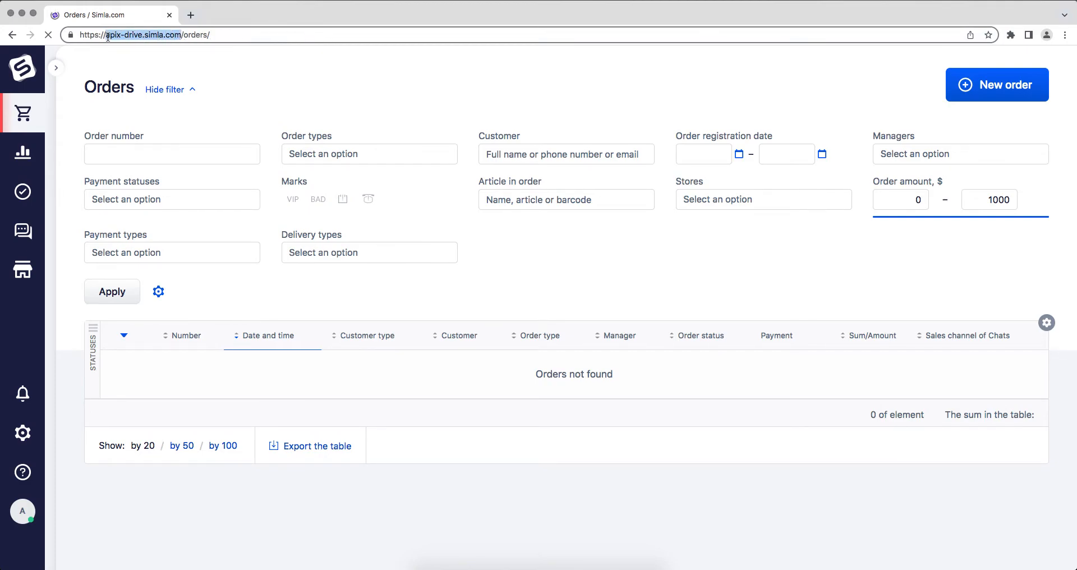
right_click(120, 33)
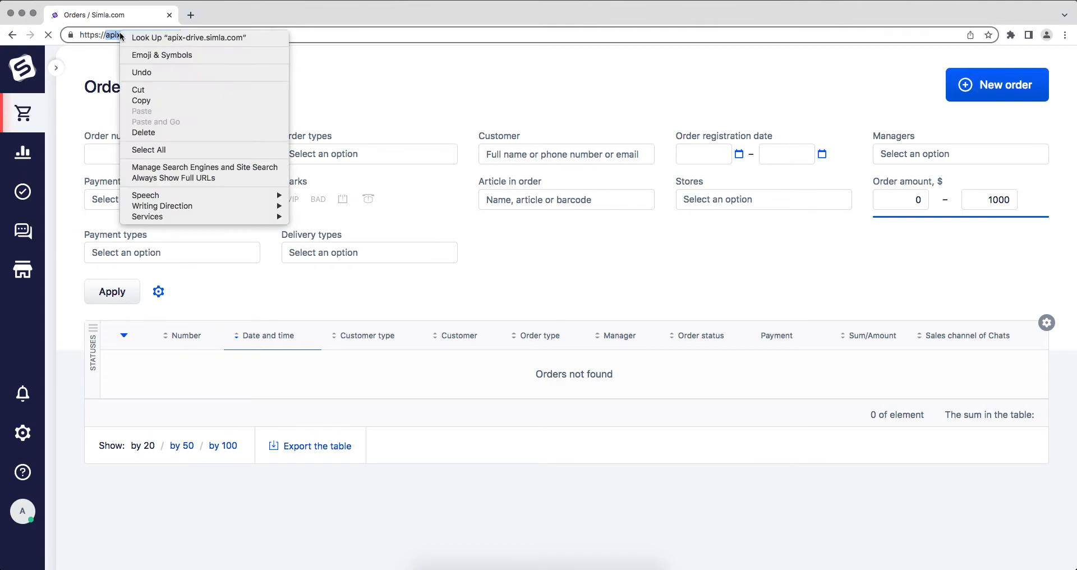
left_click(144, 101)
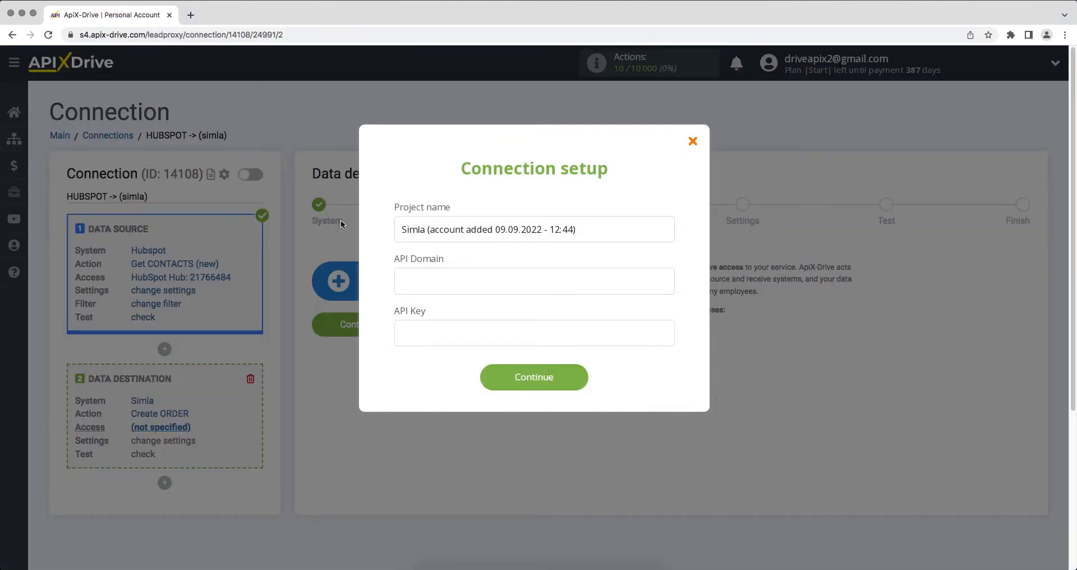
right_click(423, 287)
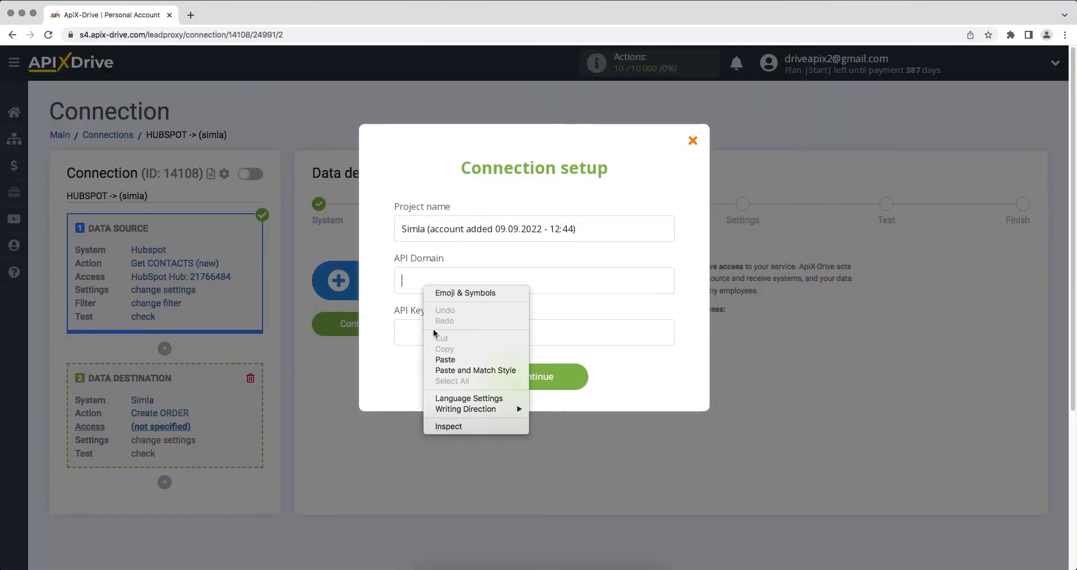
left_click(441, 360)
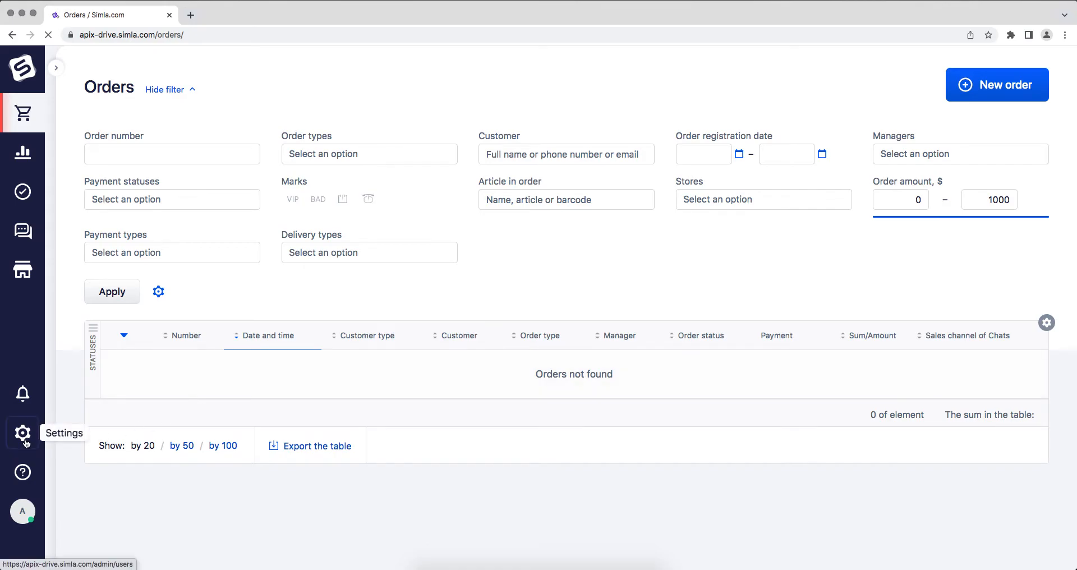
- Switch to Simla, open the API access keys in the integration settings and add a new key
mouse_move(22, 432)
left_click(202, 389)
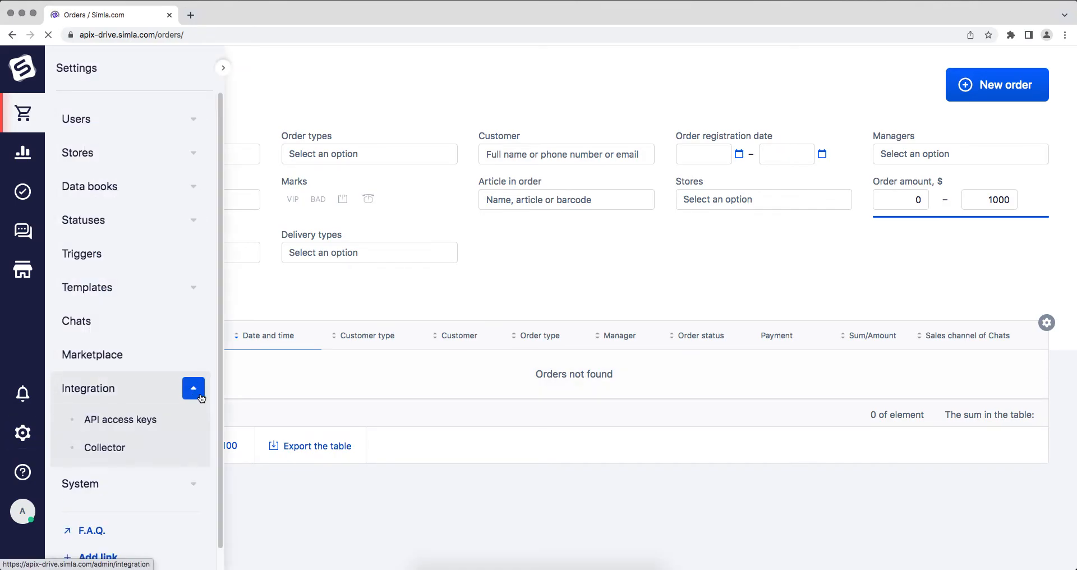
left_click(145, 423)
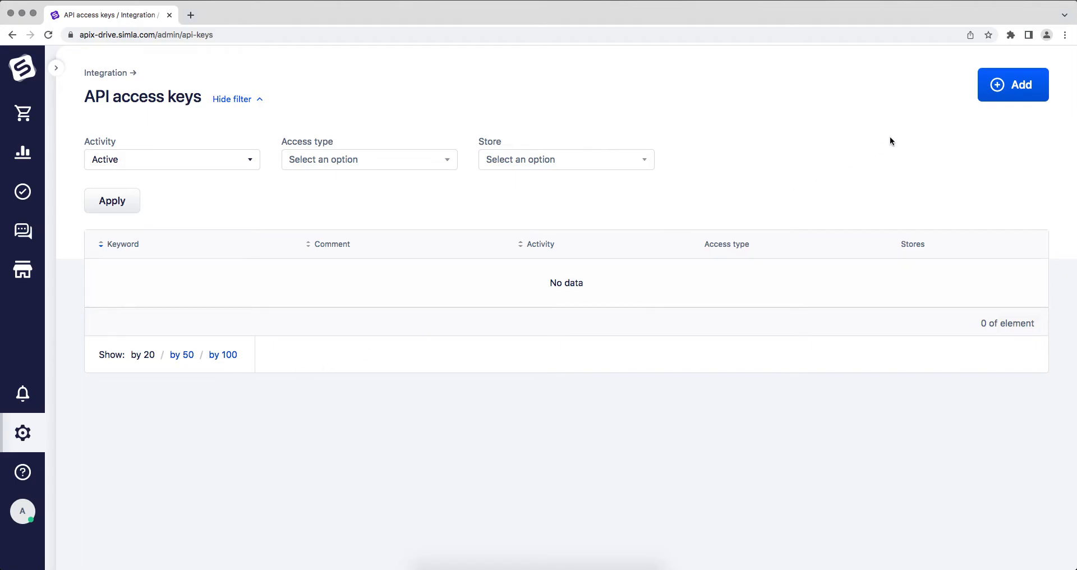
left_click(999, 85)
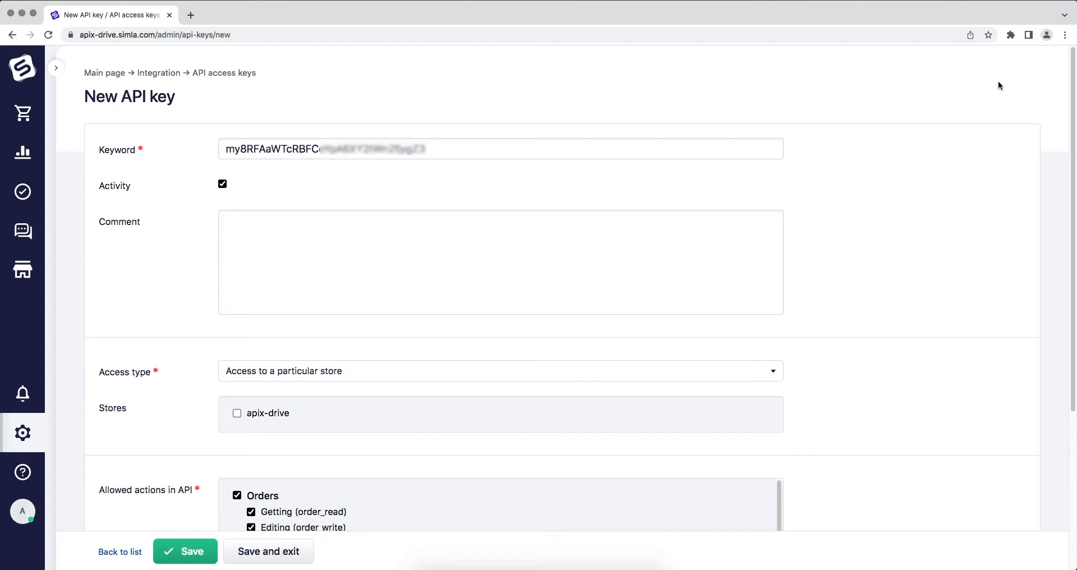
- Give the new API key access to the apix-drive store, add the comment ApiX-Drive, review the allowed actions and save the key
left_click(237, 413)
left_click(264, 275)
type("A")
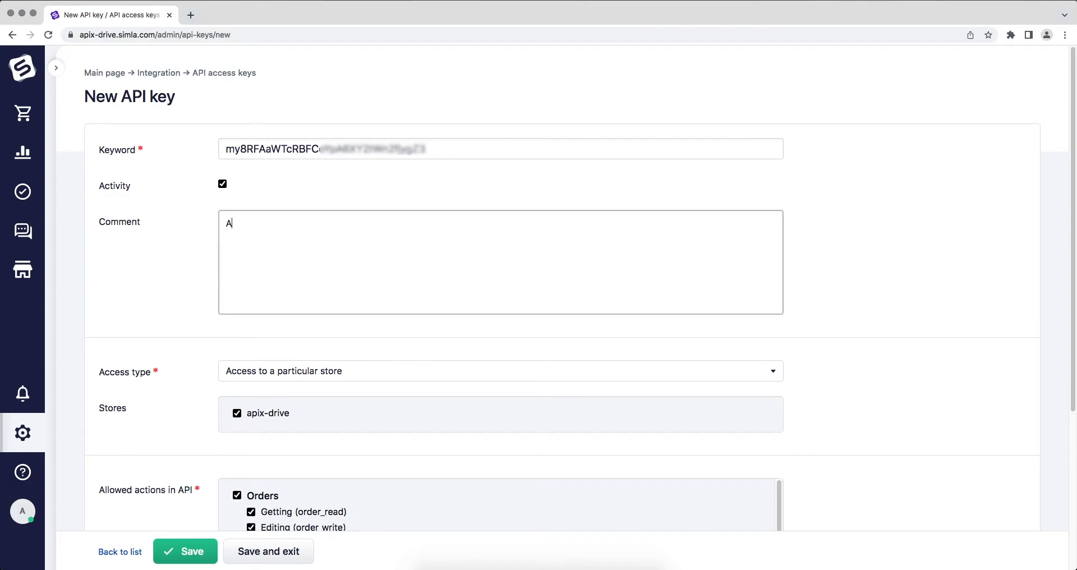
type("piX-Drive")
scroll(793, 503, "down", 5)
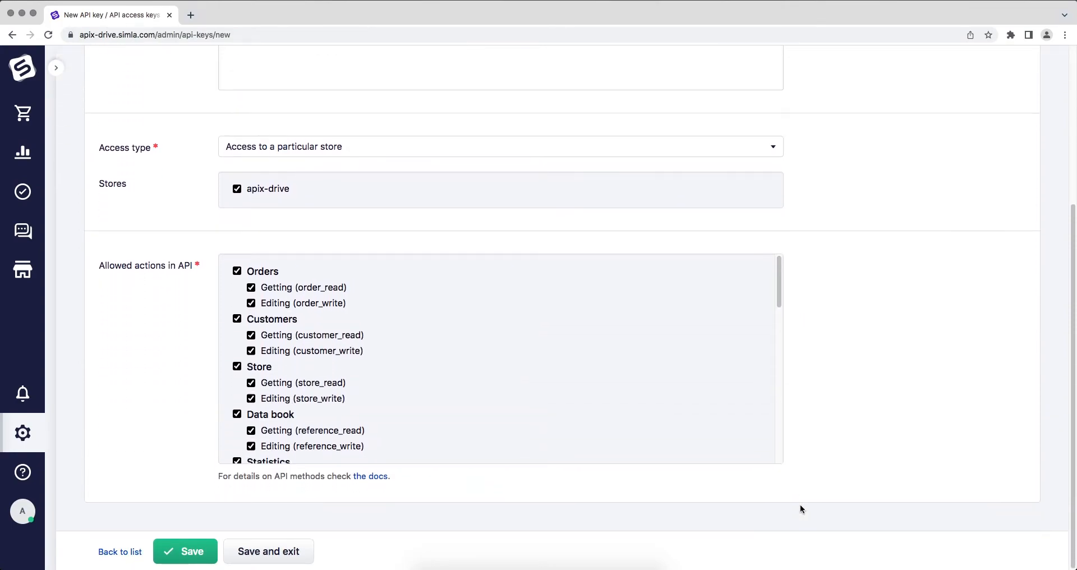
left_click_drag(781, 290, 792, 450)
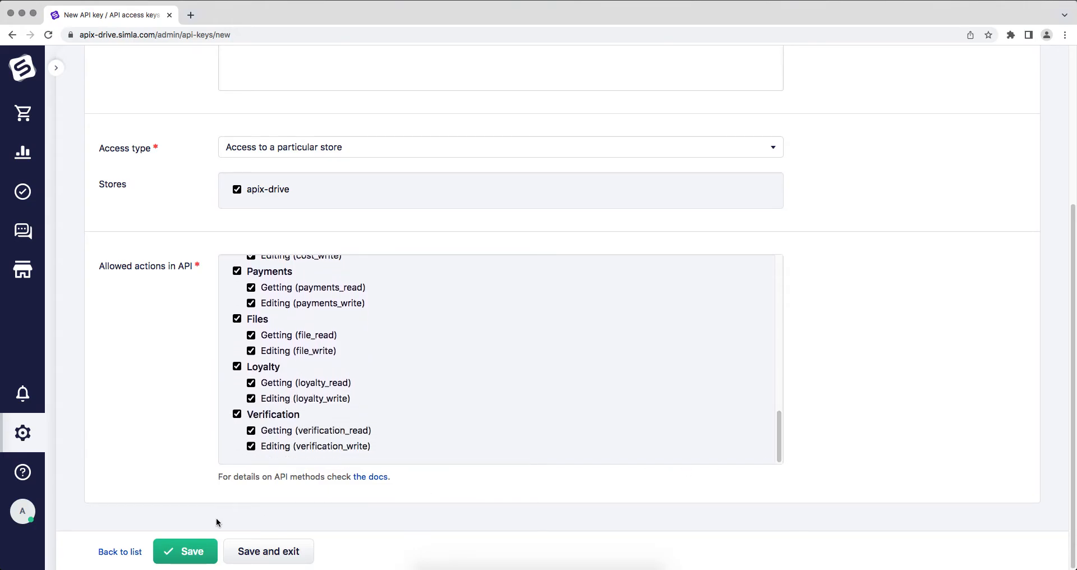
left_click(178, 554)
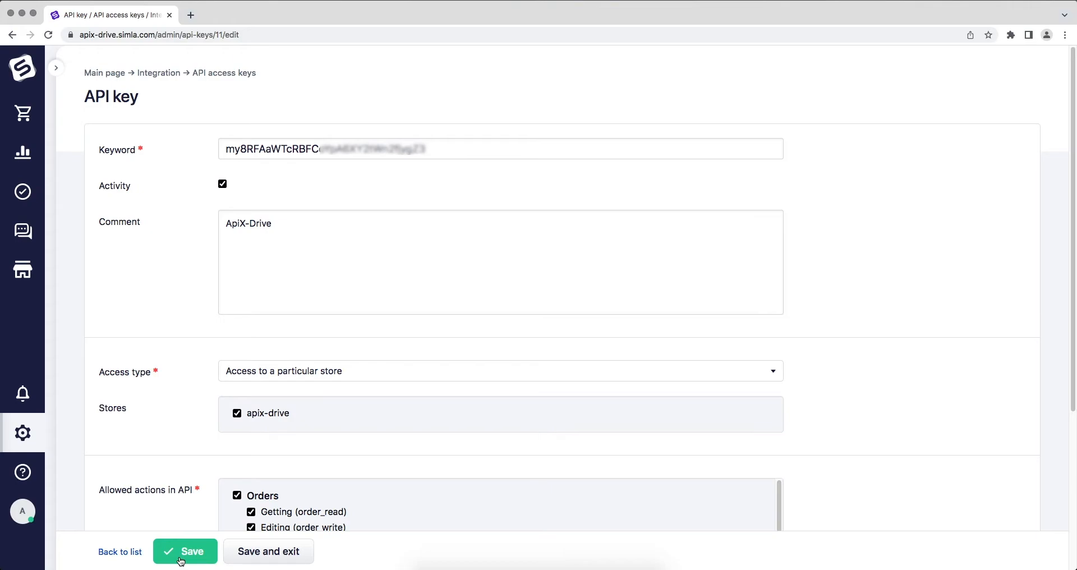
- Copy the saved API key from Simla into the API Key field of the ApiX-Drive connection setup and submit it
left_click_drag(477, 152, 241, 147)
right_click(241, 146)
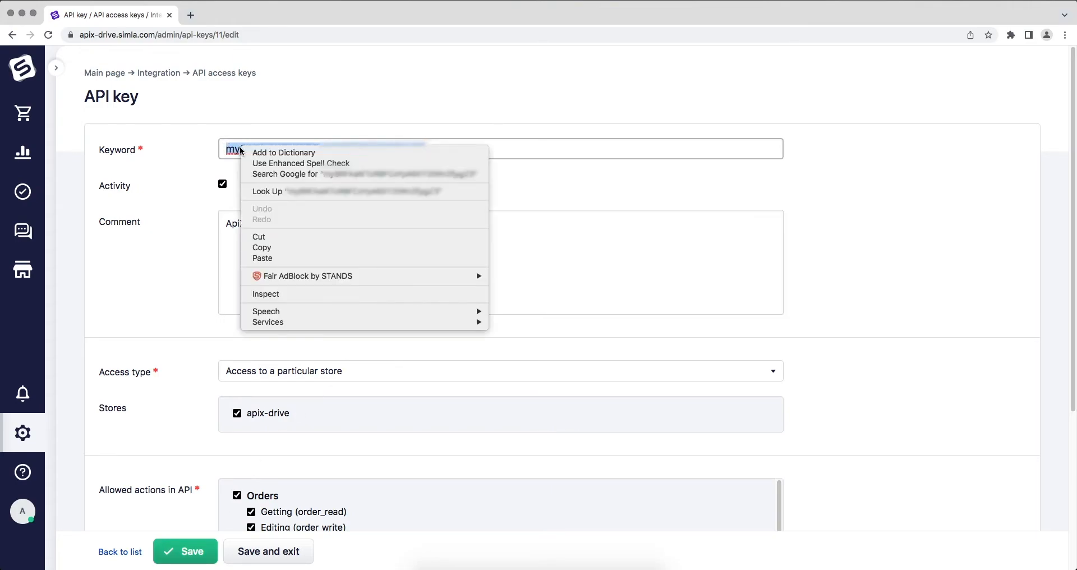
left_click(270, 247)
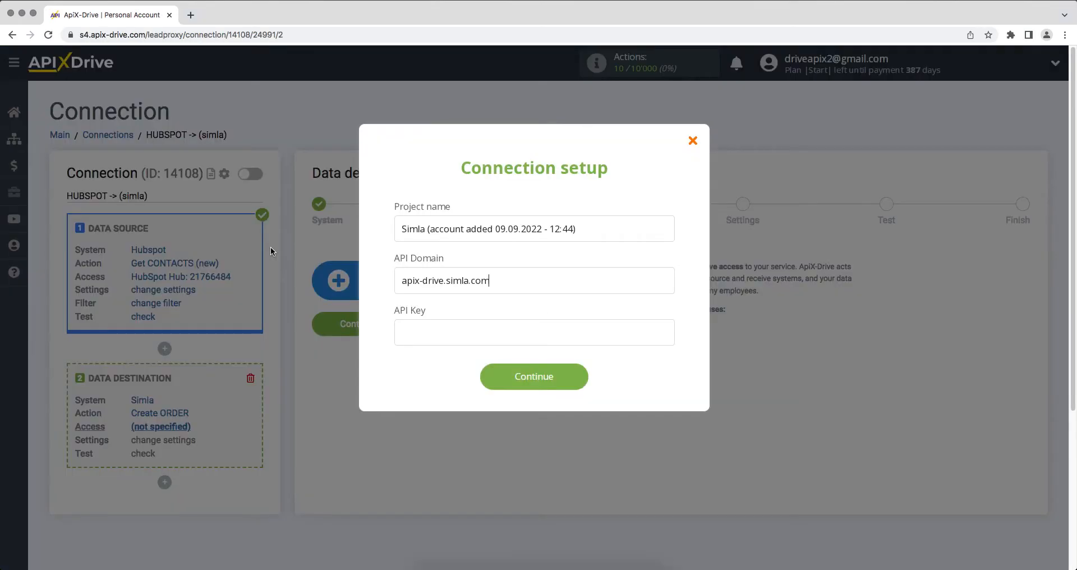
right_click(416, 329)
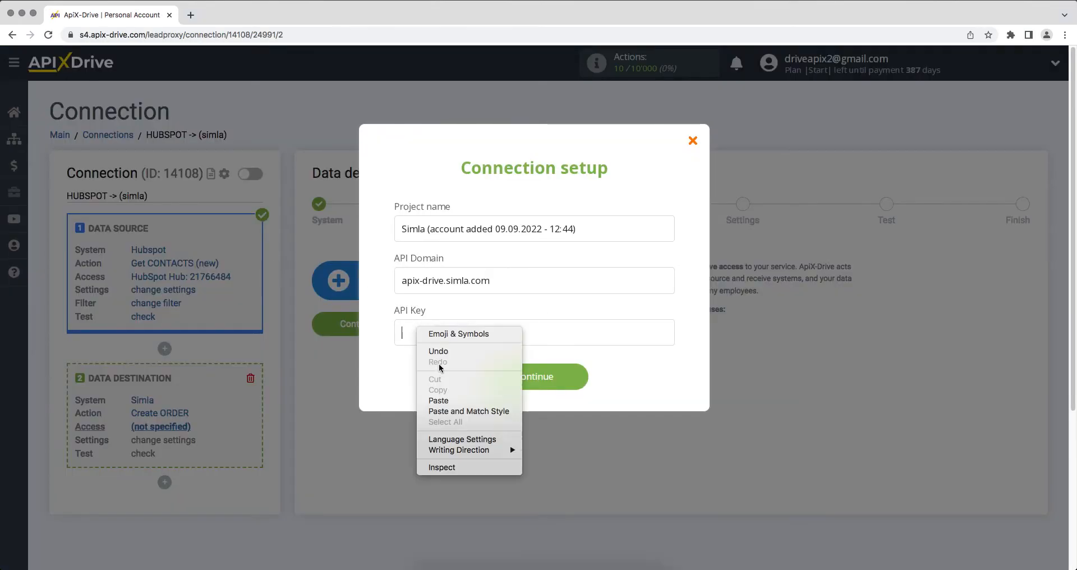
left_click(438, 401)
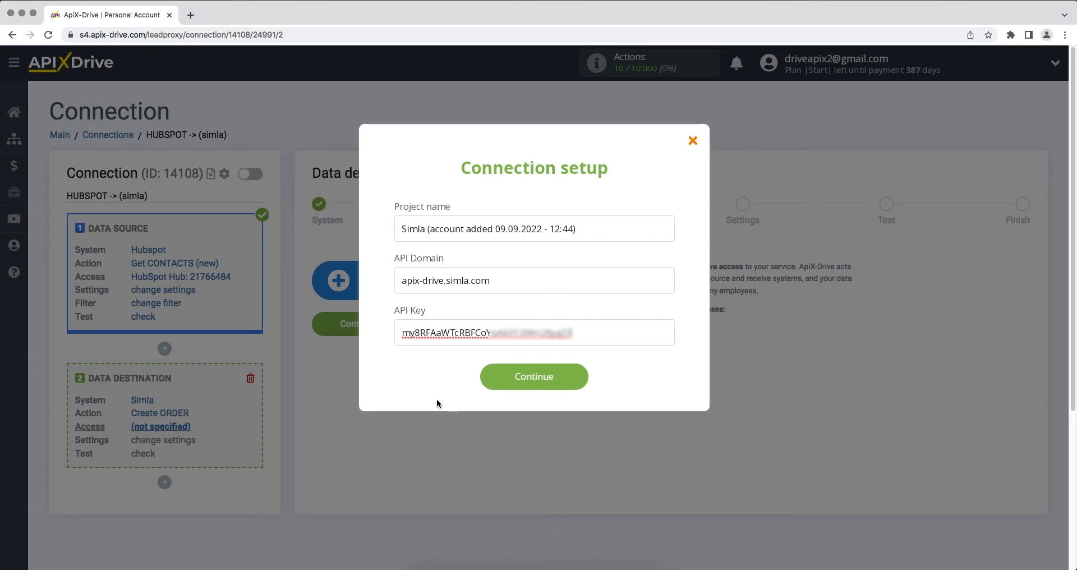
left_click(489, 385)
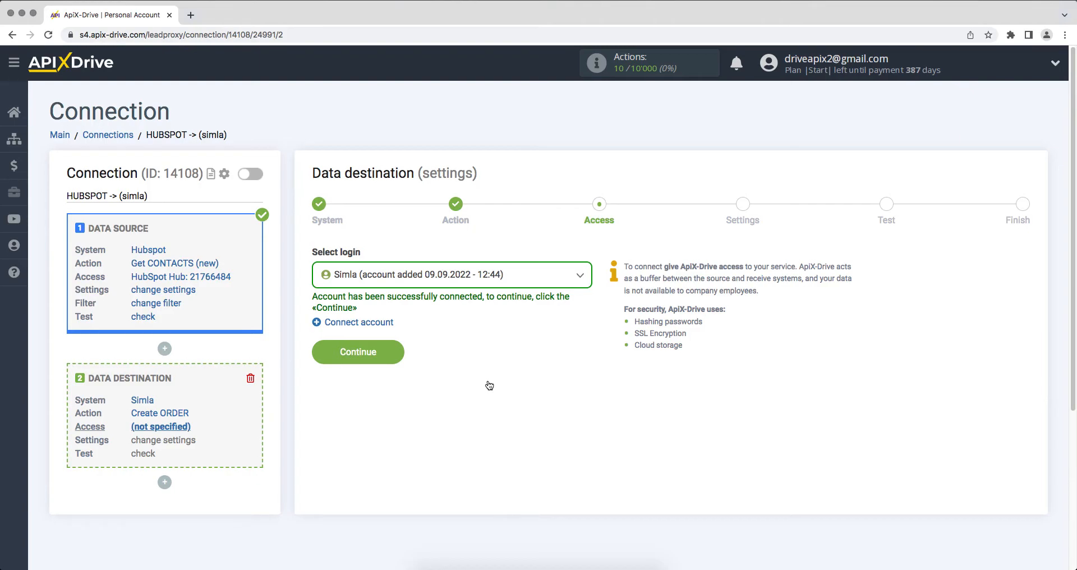
- Select the newly connected Simla account as the login and continue to the data destination settings
left_click(490, 284)
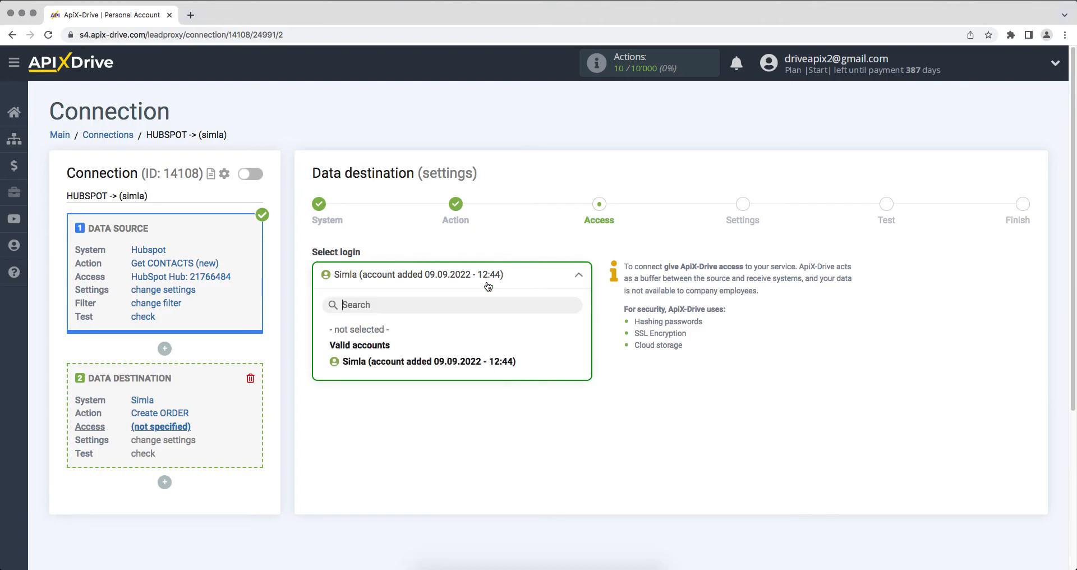
left_click(486, 362)
left_click(322, 355)
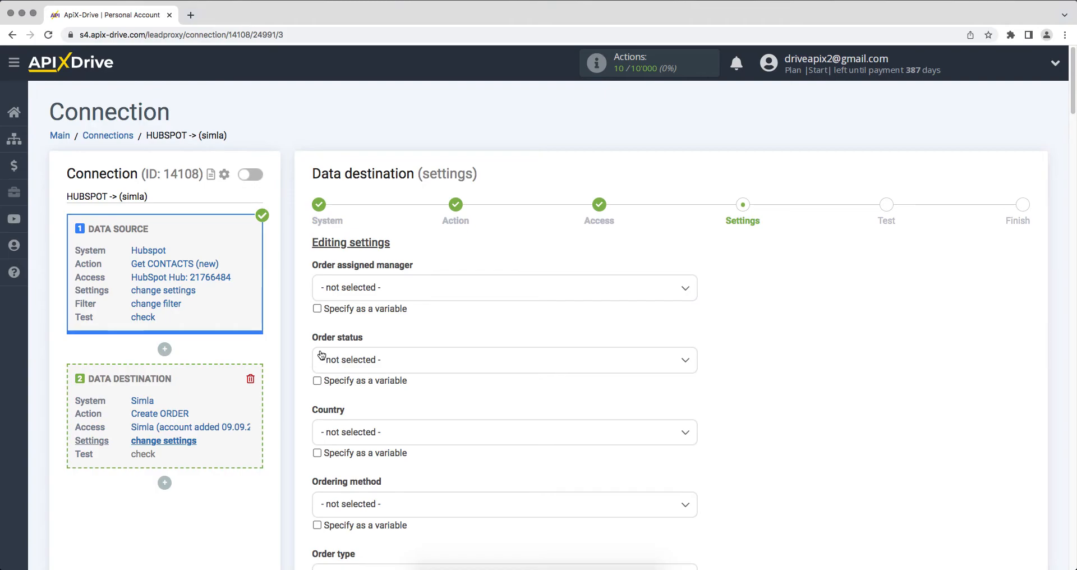
- Set the order status to New and the country to ES
left_click(344, 367)
left_click(339, 431)
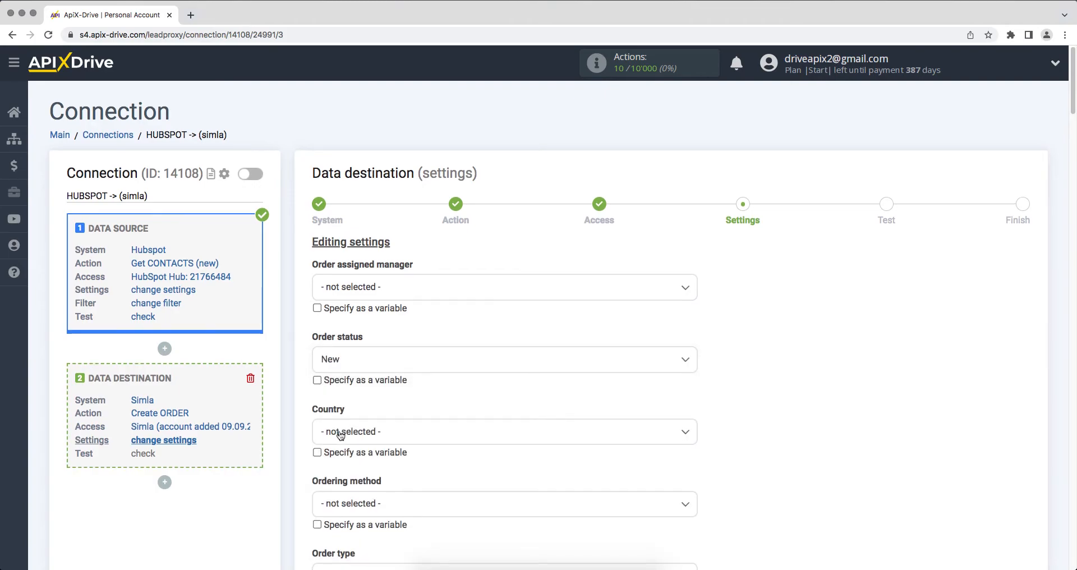
scroll(339, 430, "down", 2)
left_click(340, 391)
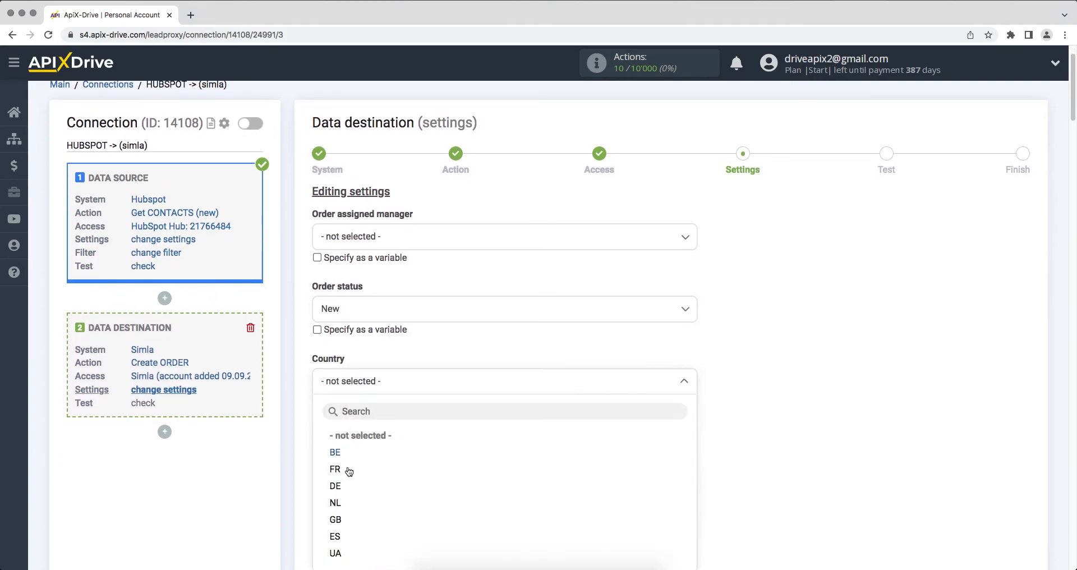
left_click(341, 536)
- Set the ordering method to Mobile application and the order type to Private individual
scroll(342, 536, "down", 3)
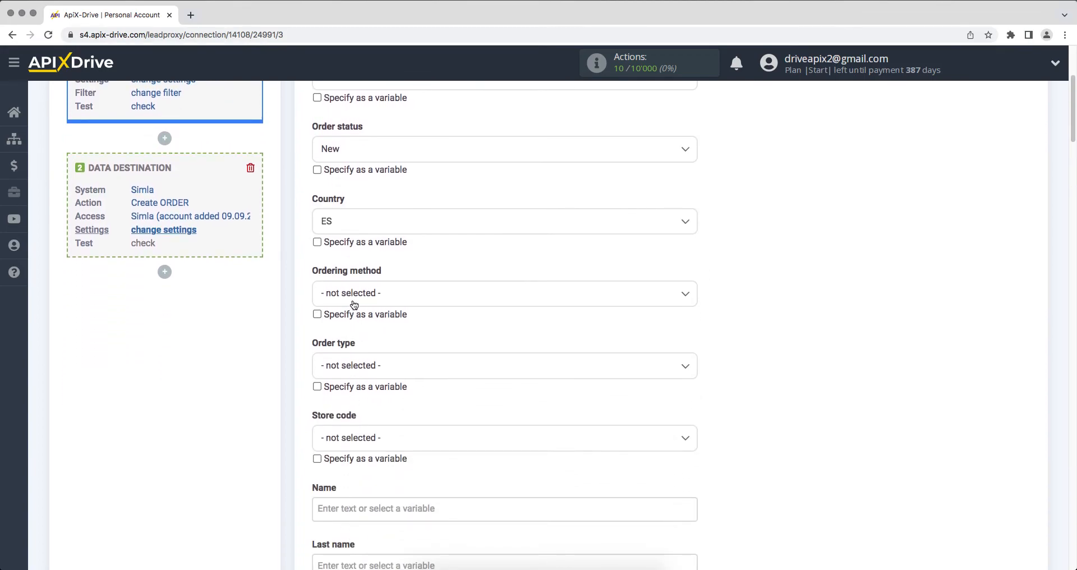
left_click(354, 302)
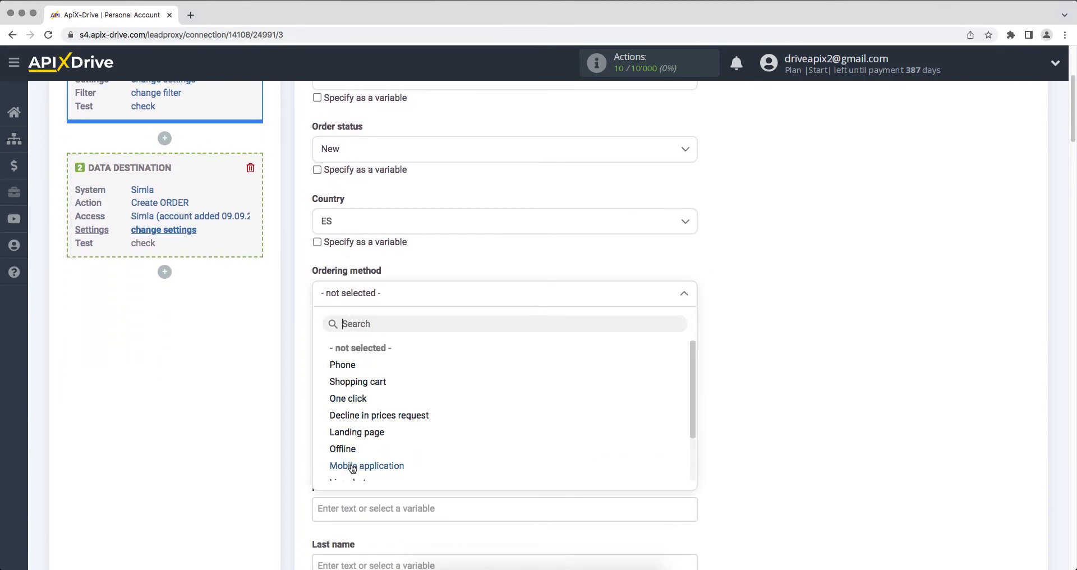
left_click(350, 465)
left_click(358, 372)
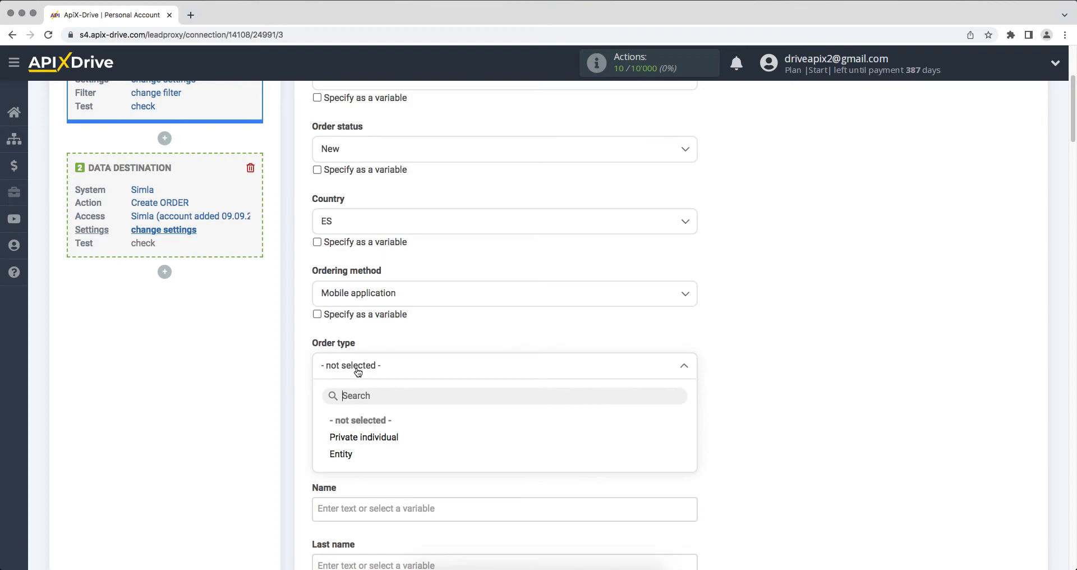
left_click(367, 439)
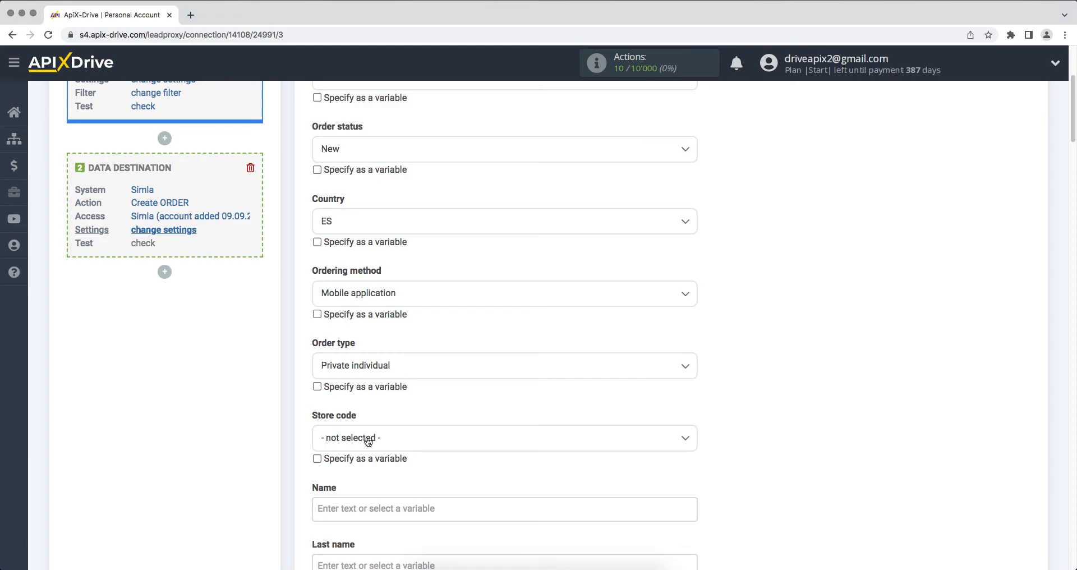
- Map the order's Name and Last name fields to the HubSpot First Name and Last Name variables
left_click(340, 509)
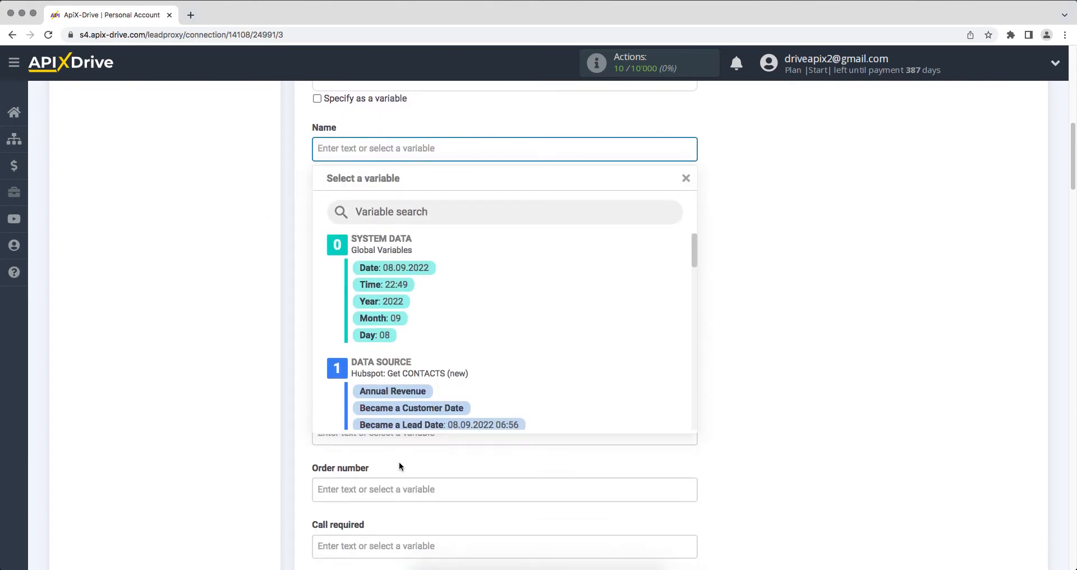
left_click_drag(690, 252, 690, 314)
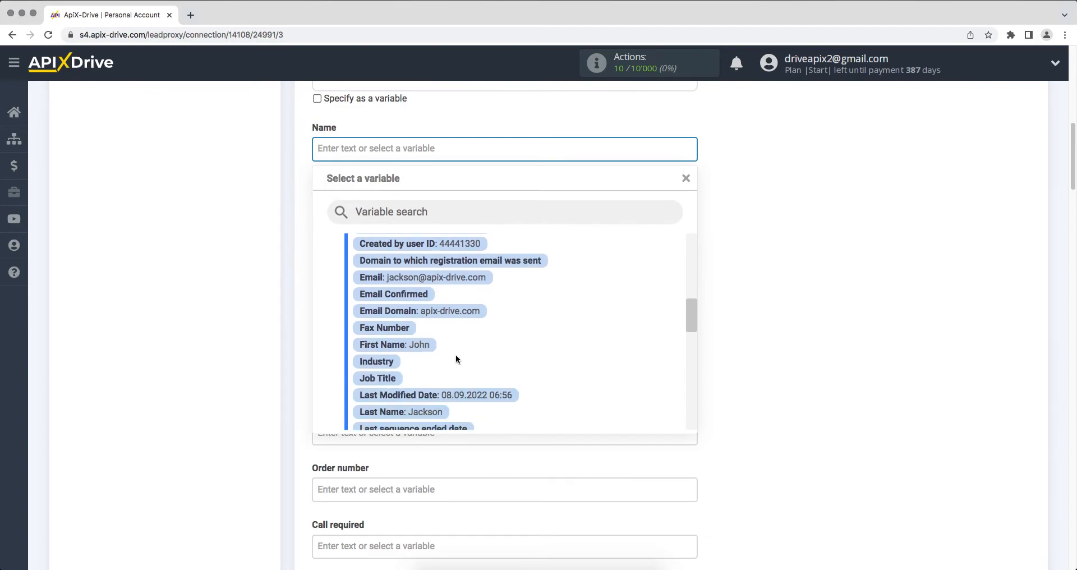
left_click(422, 345)
left_click(353, 208)
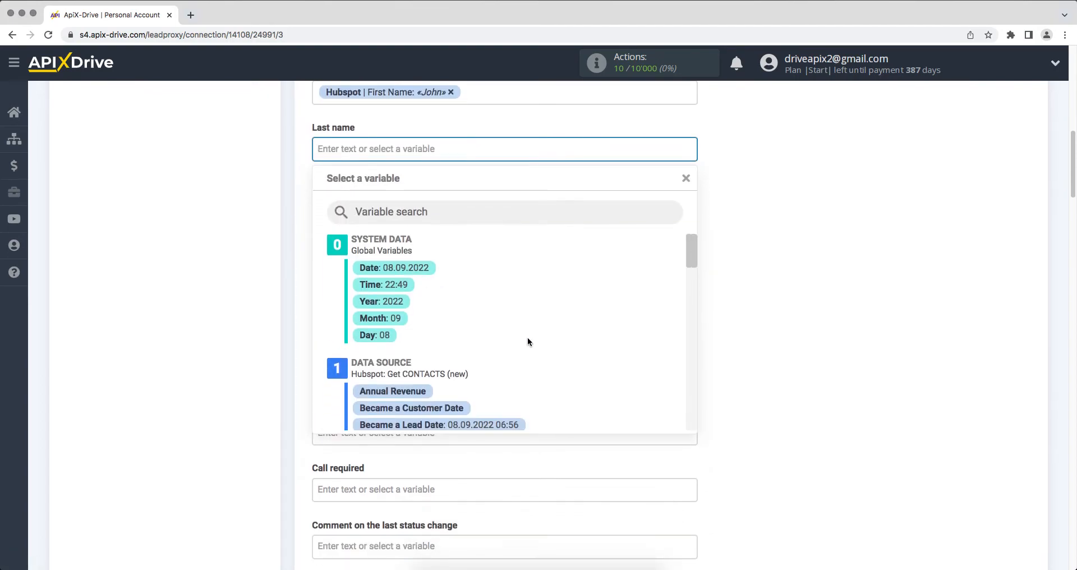
left_click_drag(694, 245, 701, 313)
left_click(429, 400)
- Map the order's Phone and E-mail fields to the HubSpot Phone Number and Email variables
left_click(438, 260)
left_click_drag(690, 243, 686, 365)
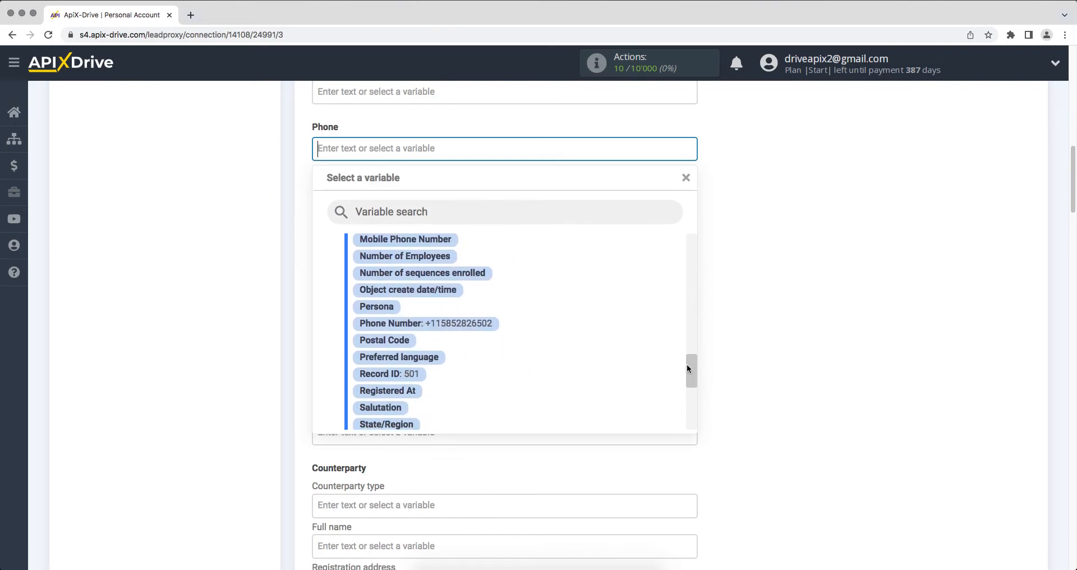
left_click(464, 327)
left_click(374, 262)
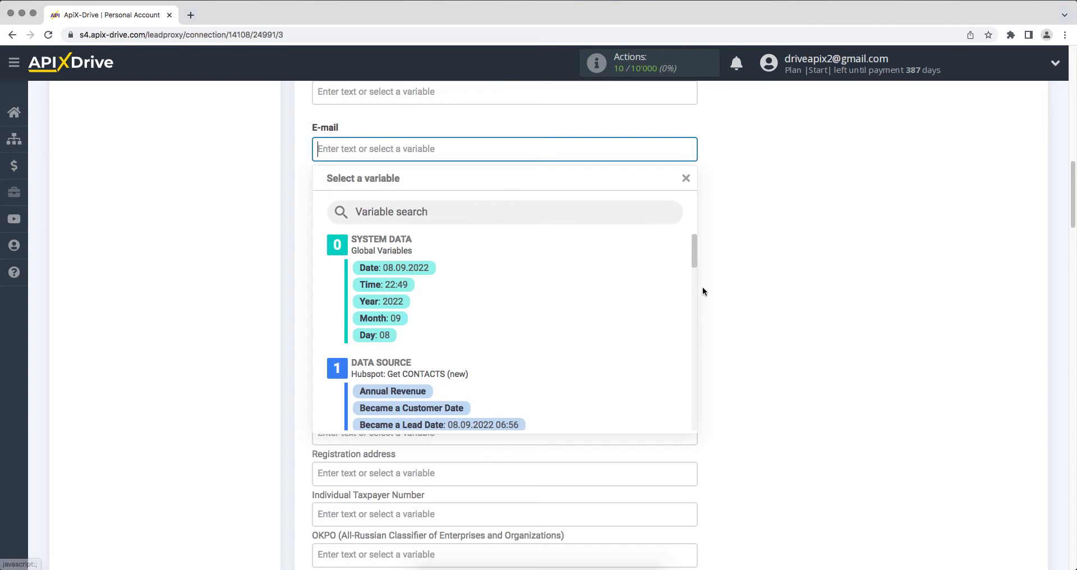
left_click_drag(690, 248, 694, 304)
left_click(475, 338)
- Fill the customer comment with "New contact from HubSpot" followed by the HubSpot Create Date variable
scroll(473, 340, "down", 10)
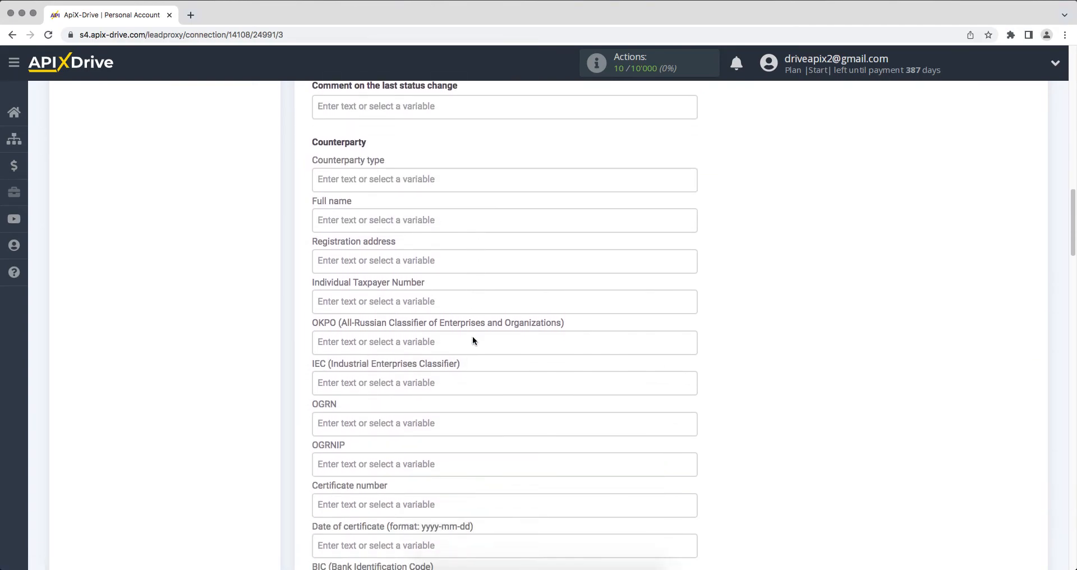
scroll(473, 340, "down", 5)
left_click(431, 342)
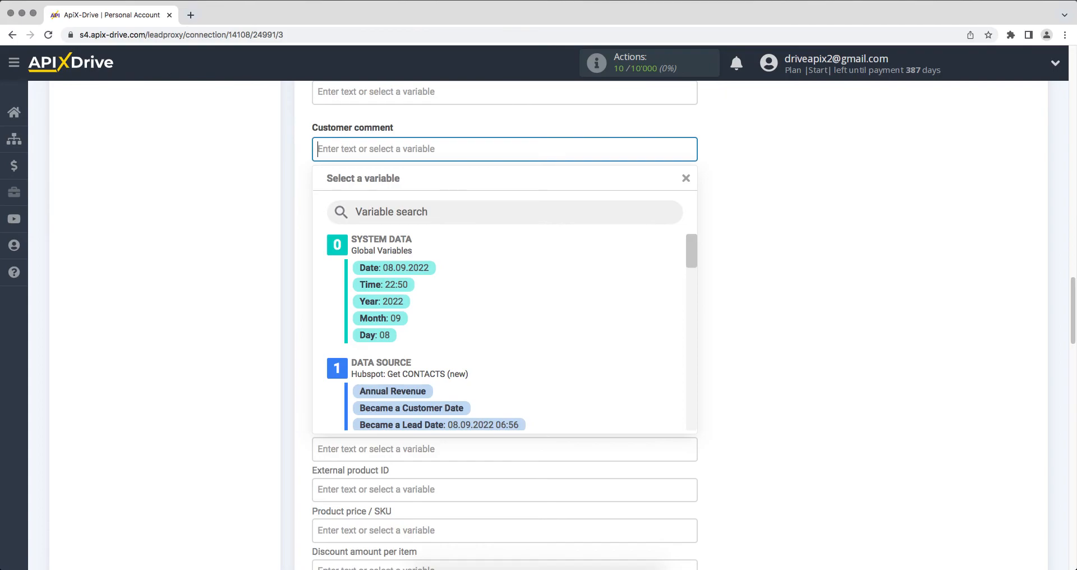
type("New contact from HubSpot")
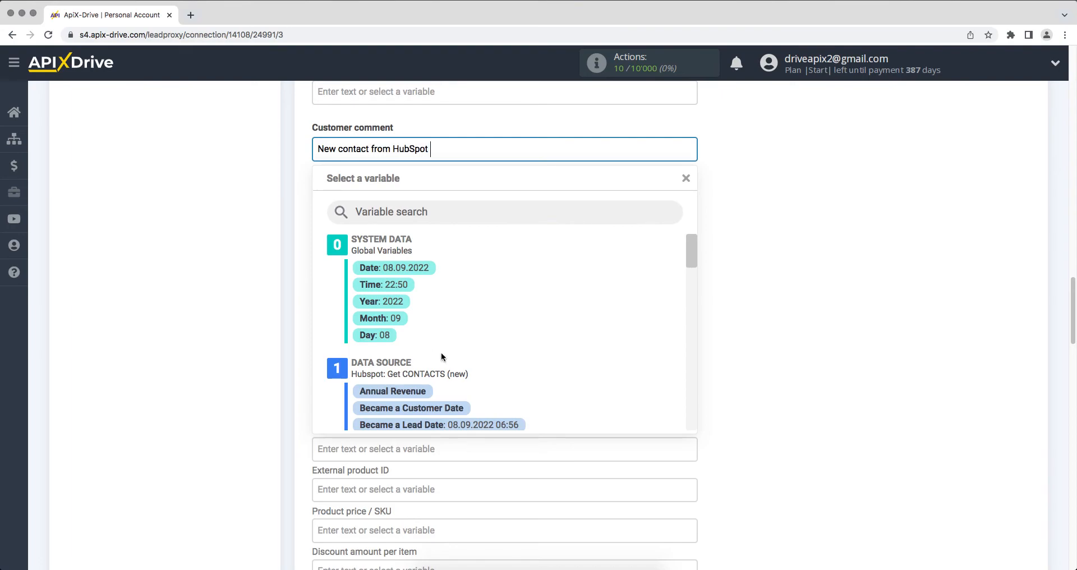
left_click_drag(694, 241, 701, 285)
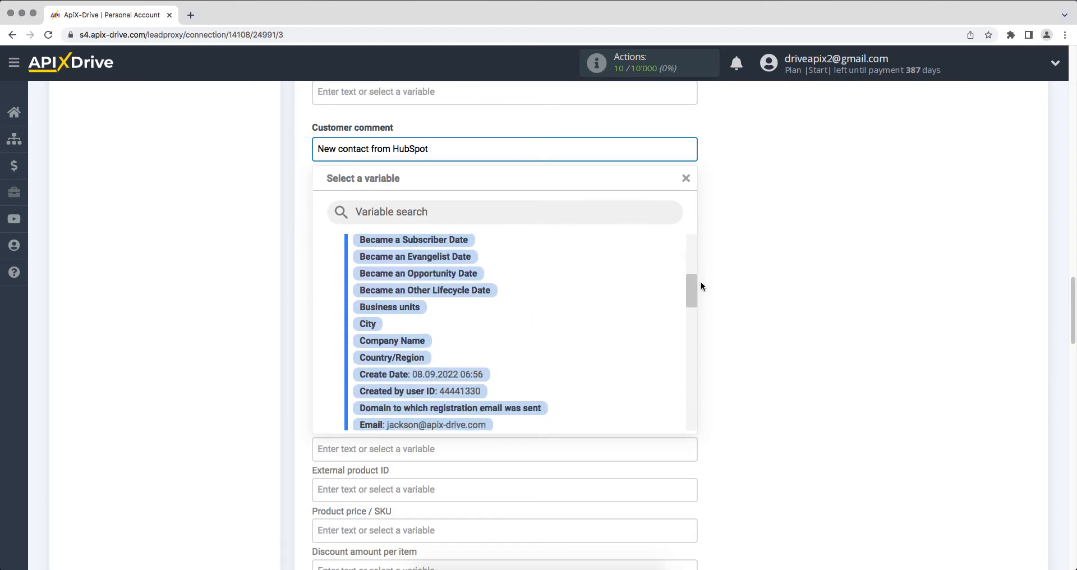
left_click(470, 377)
- Set the order item's product price to 600 and its quantity to 1
scroll(462, 375, "down", 5)
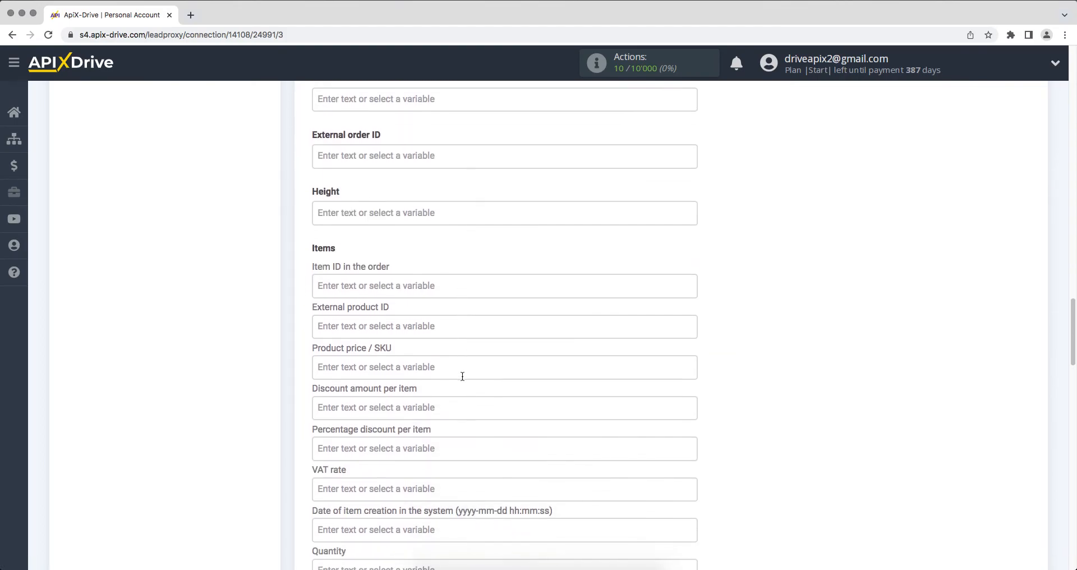
left_click(462, 375)
type("600")
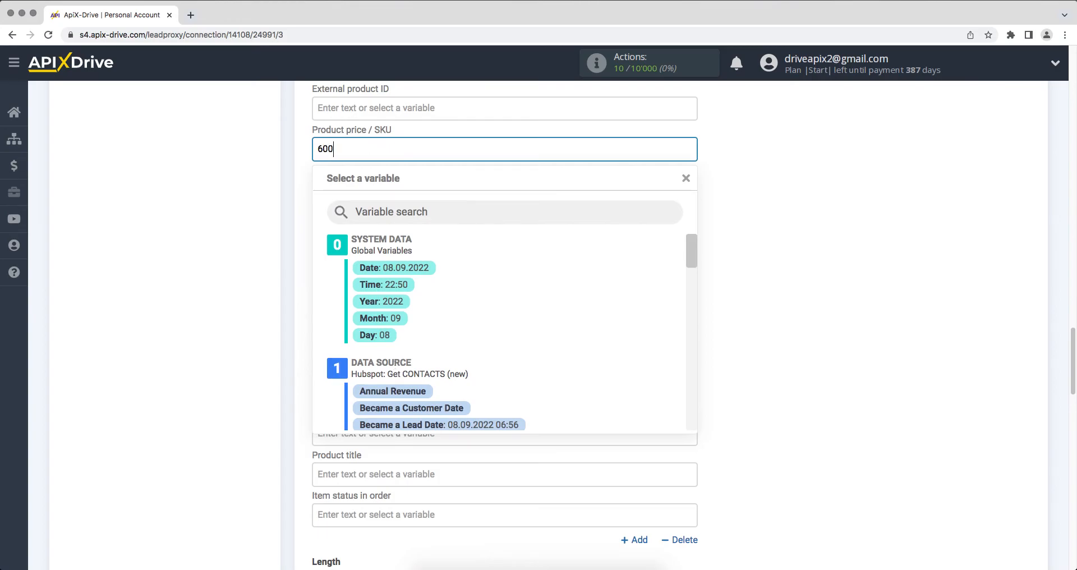
left_click(725, 366)
type("1")
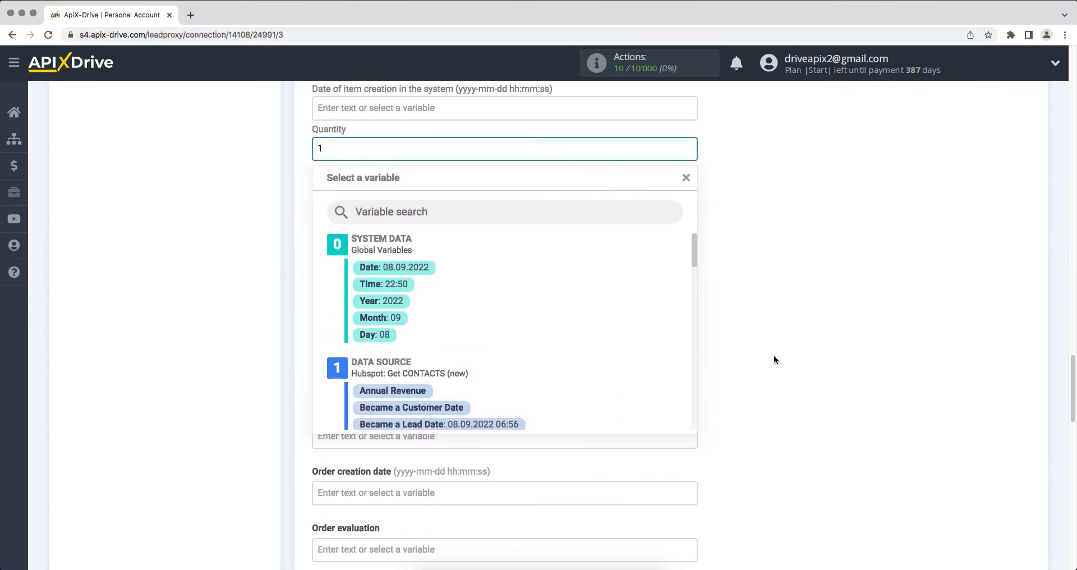
left_click(834, 353)
- Enter "Iphone 13 128 Gb" as the order item's product title
left_click(434, 272)
type("Iphone")
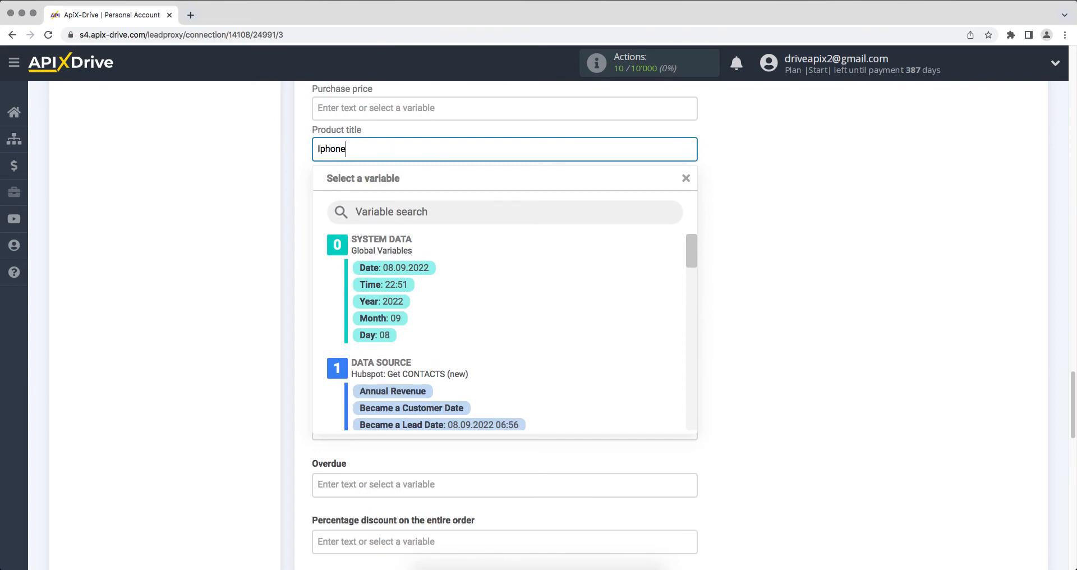
type(" 13 128 Gb")
left_click(789, 321)
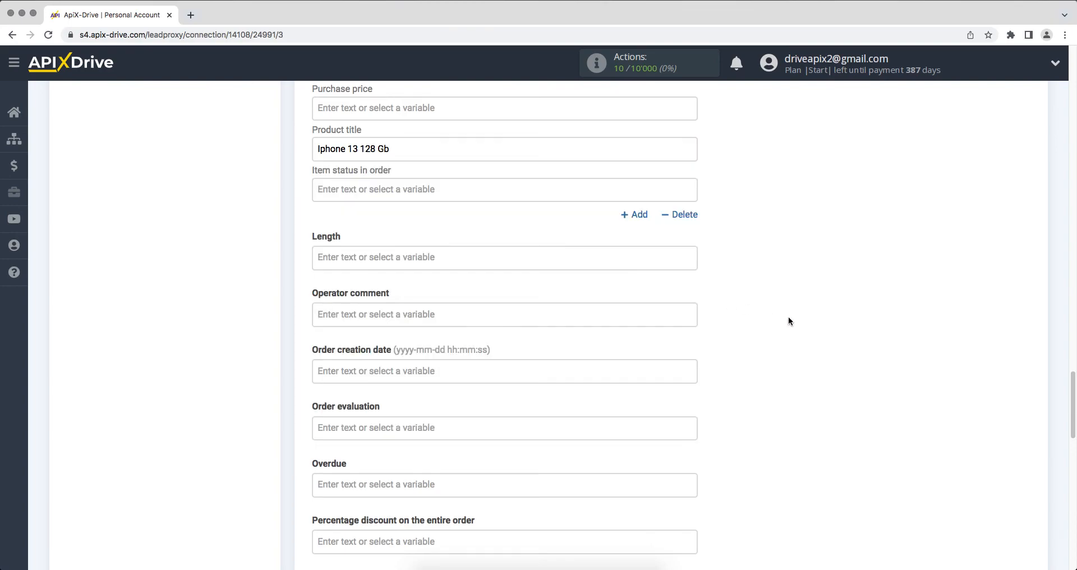
- Continue to the test stage and review the sample order data prepared for Simla
scroll(789, 321, "down", 12)
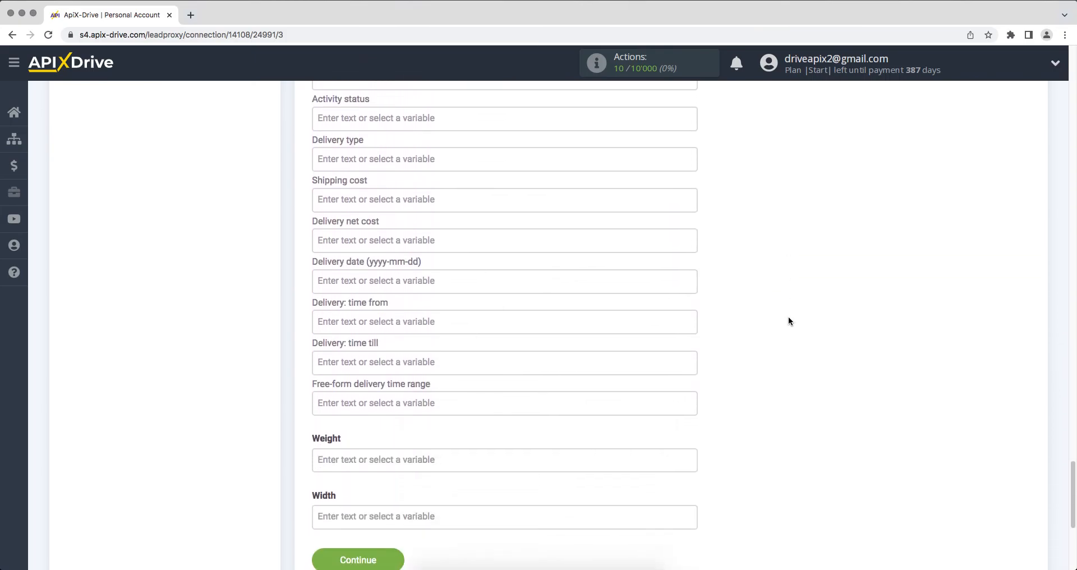
scroll(789, 317, "down", 3)
left_click(328, 452)
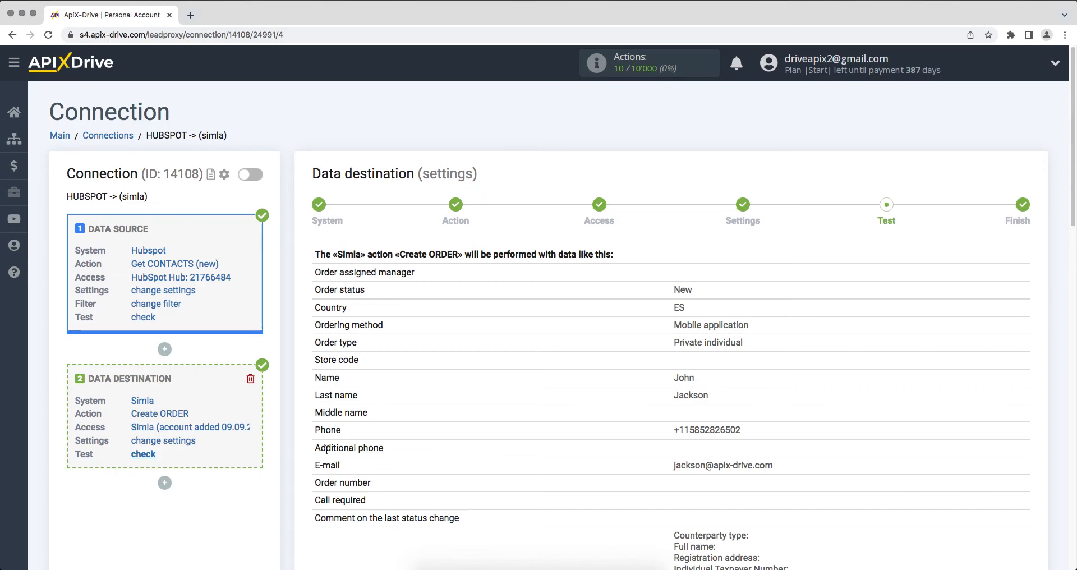
scroll(327, 450, "down", 12)
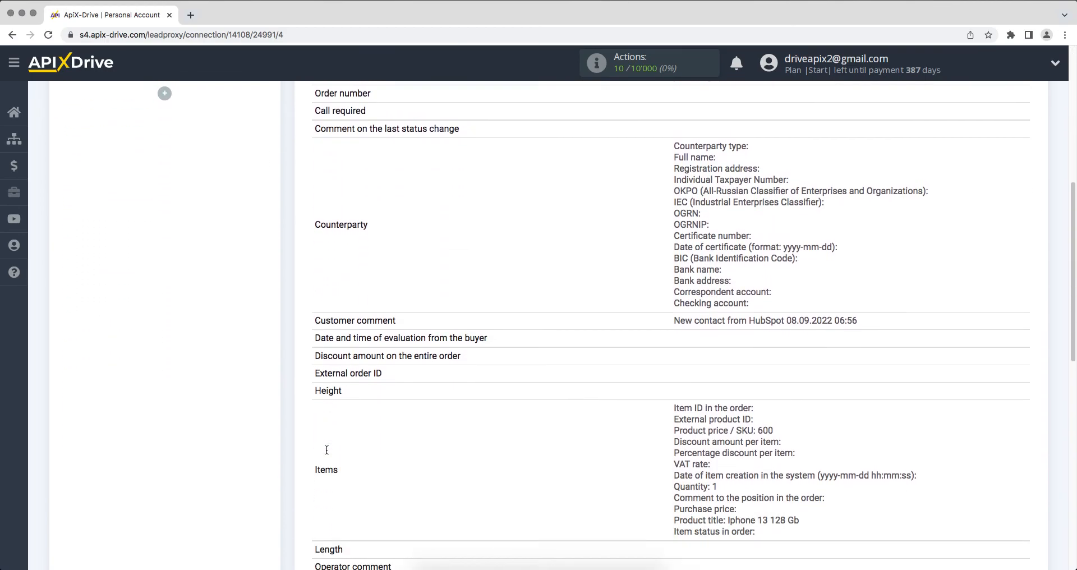
scroll(326, 449, "down", 6)
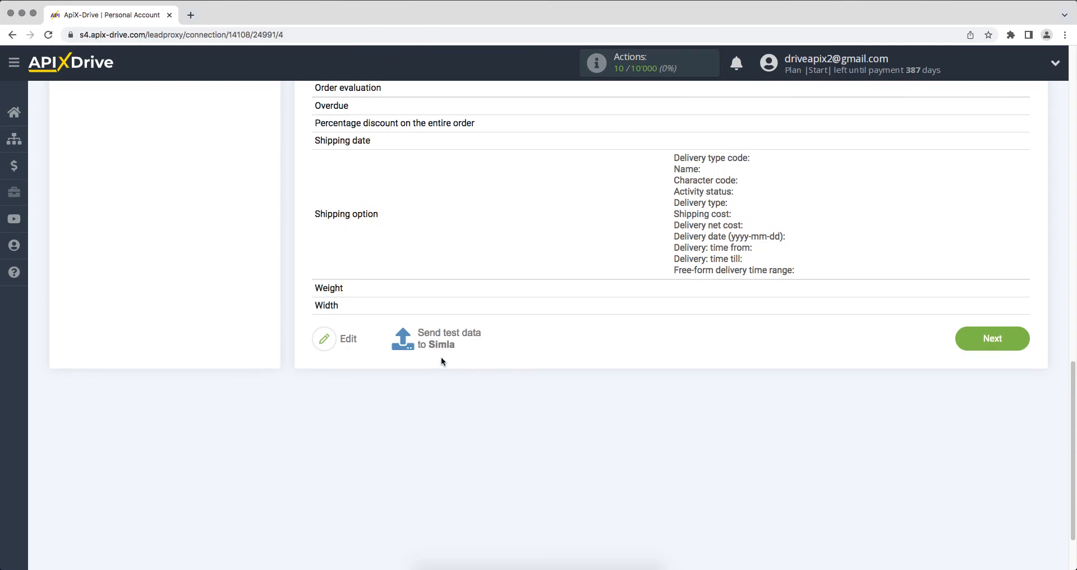
- Send the test data to Simla, switch to Simla's orders, and open the newly created order to check its customer and product details
left_click(449, 351)
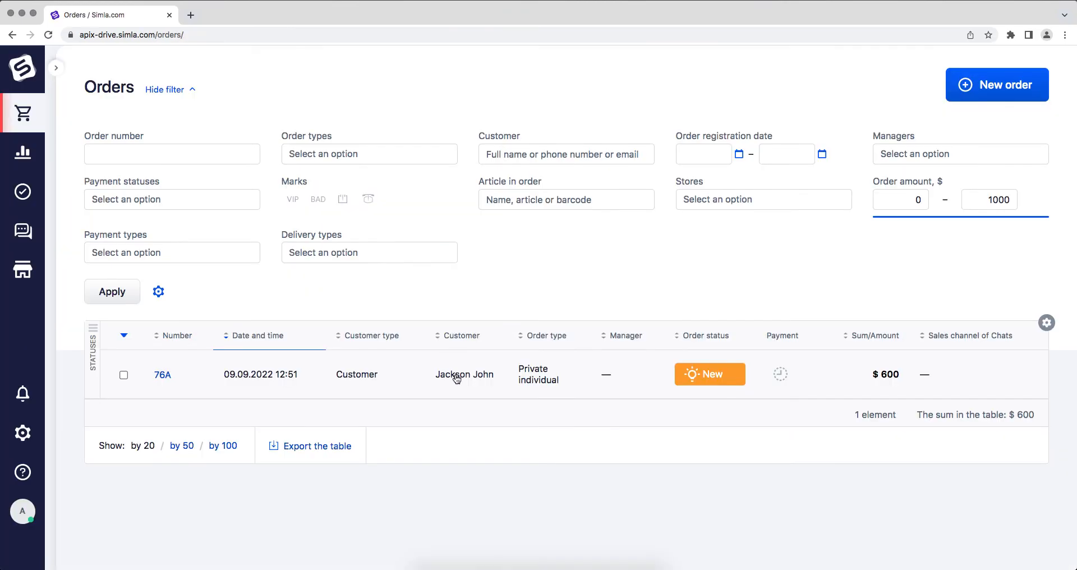
left_click(456, 378)
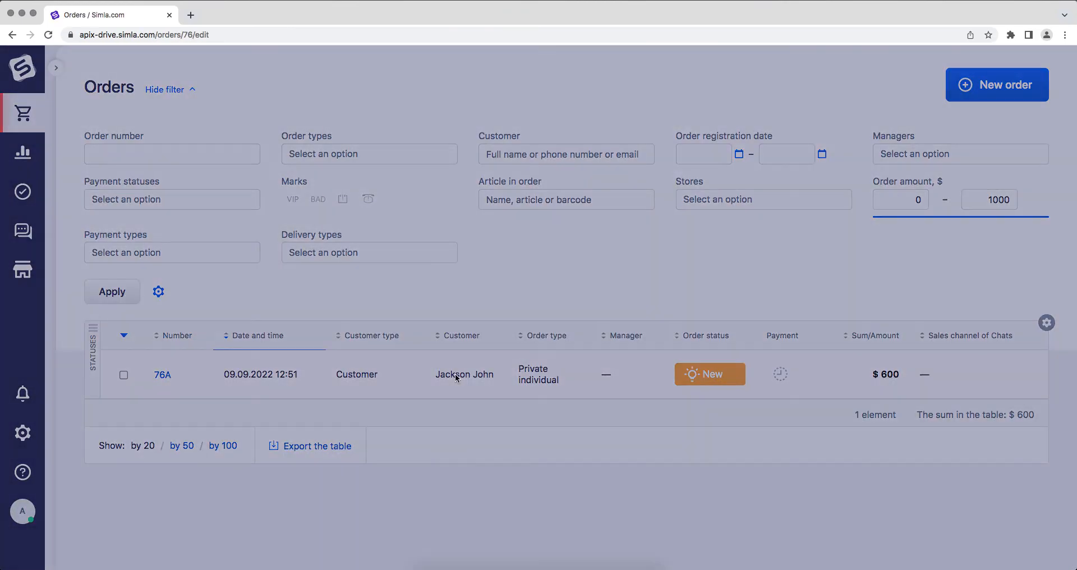
scroll(456, 377, "down", 5)
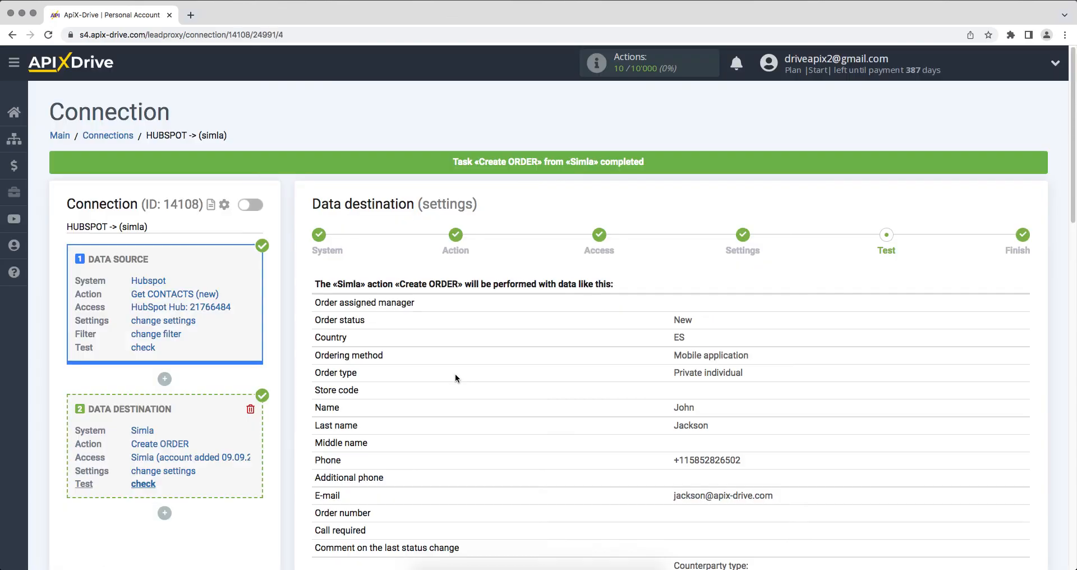
scroll(456, 378, "down", 10)
- Return to ApiX-Drive, finish the data destination setup and enable automatic updates for the HubSpot to Simla connection
scroll(456, 378, "down", 7)
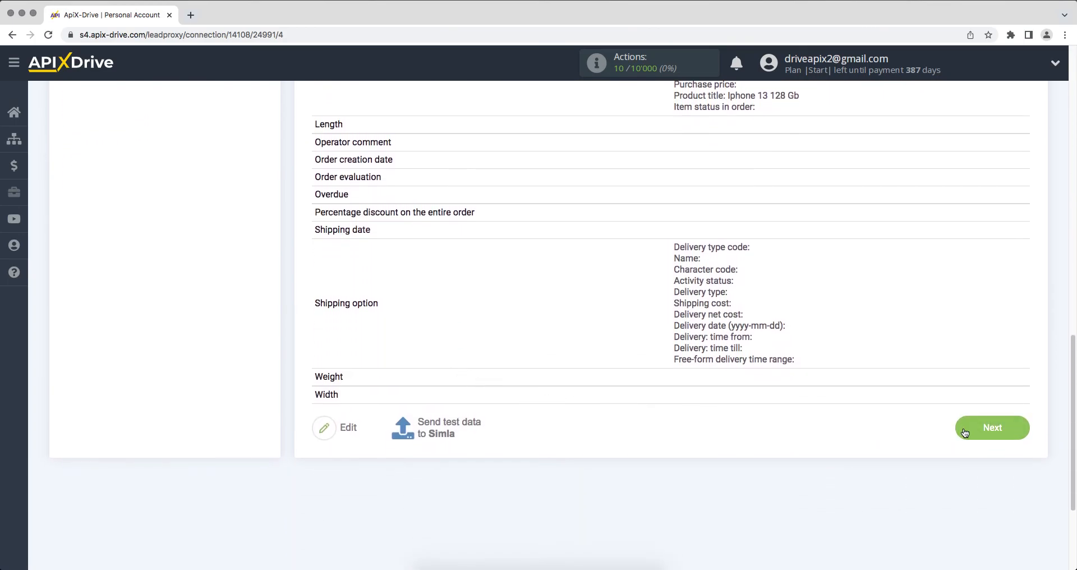
left_click(964, 432)
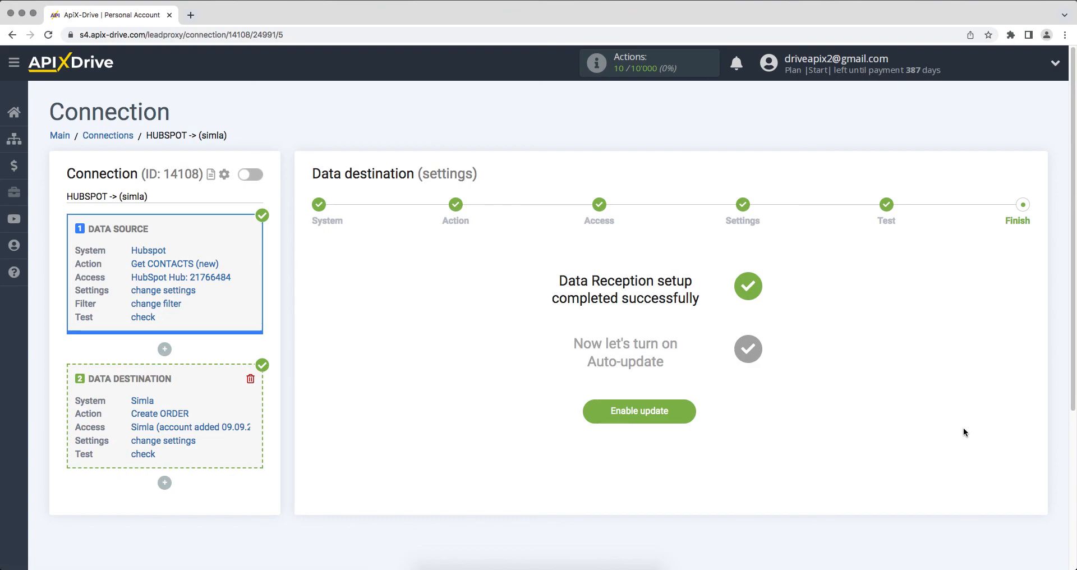
left_click(590, 417)
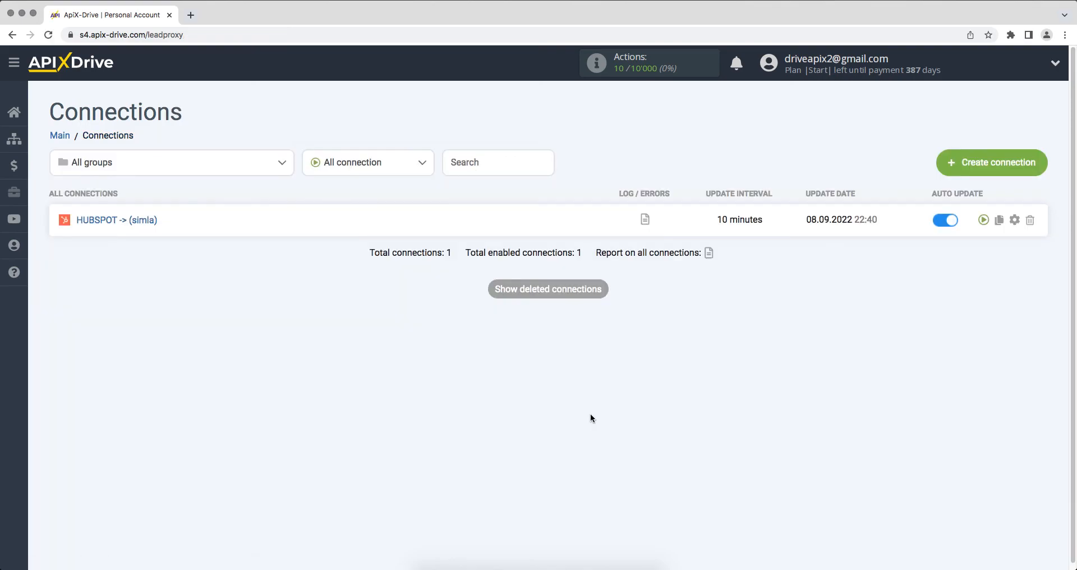
- Set the update interval of the HubSpot to Simla connection to 5 minutes and save the connection setup
left_click(1014, 222)
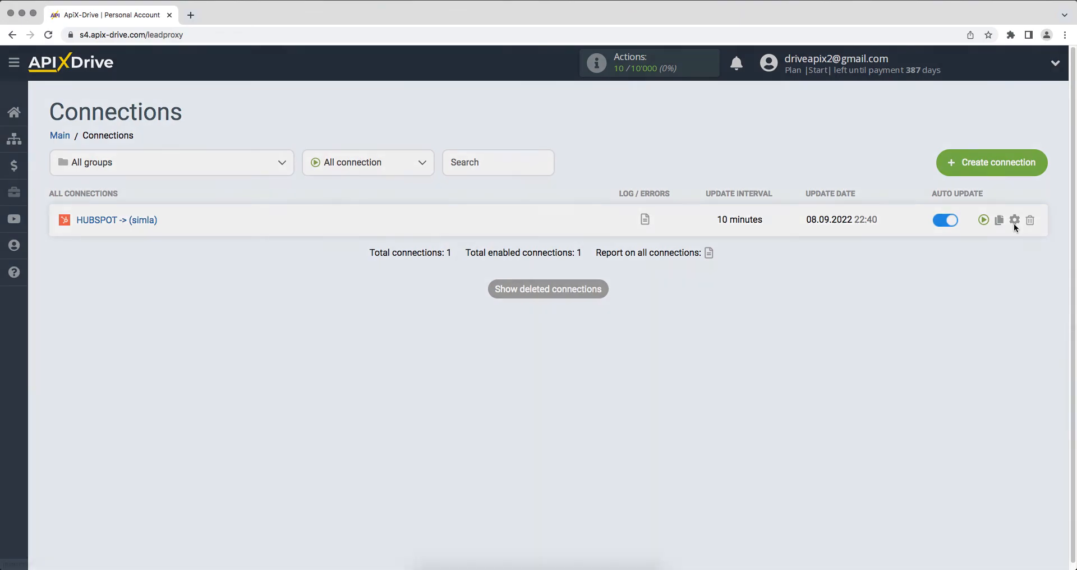
left_click(643, 319)
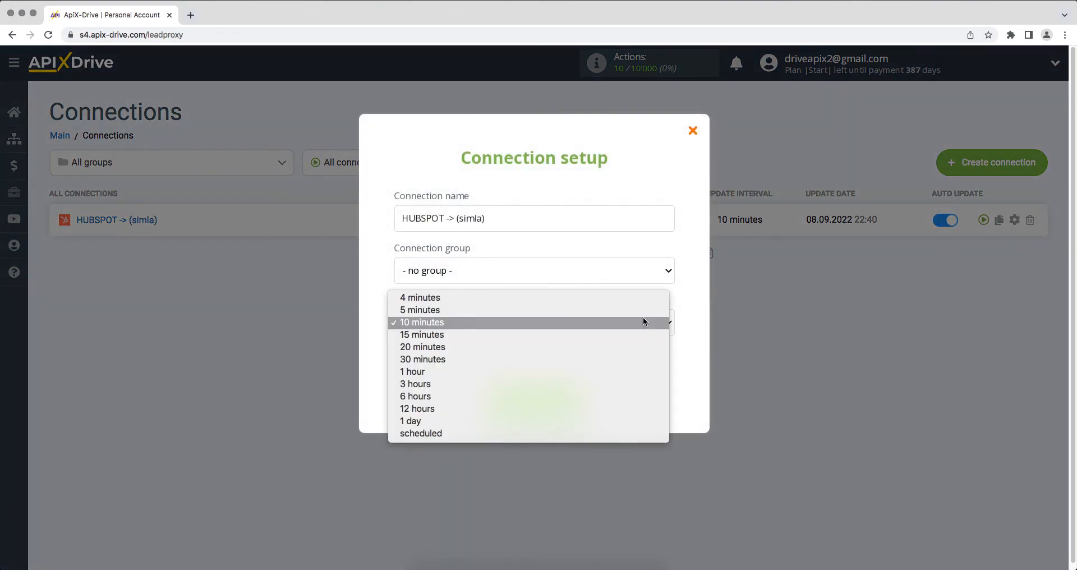
left_click(641, 307)
left_click(499, 396)
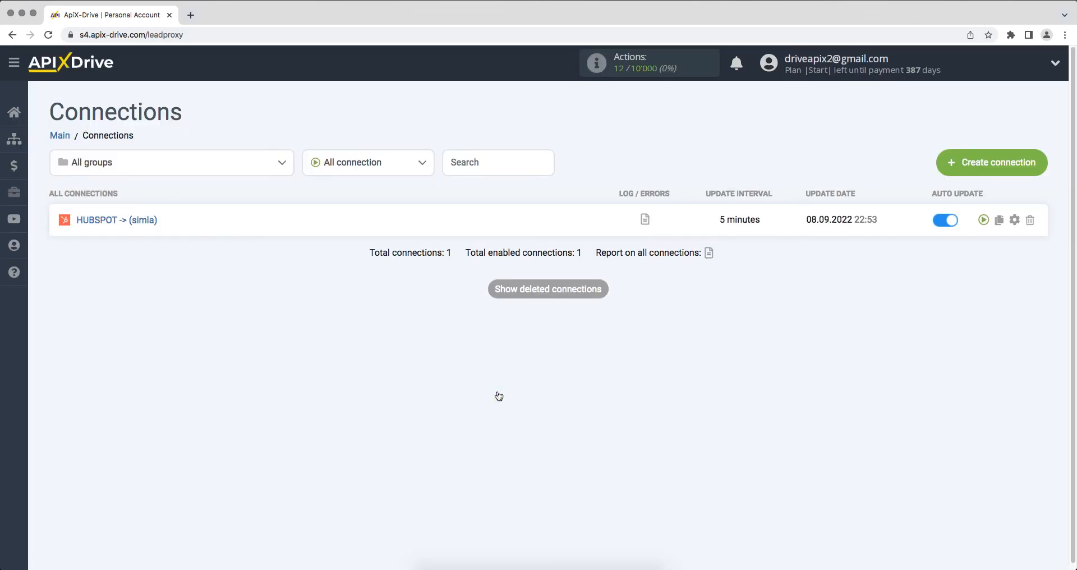